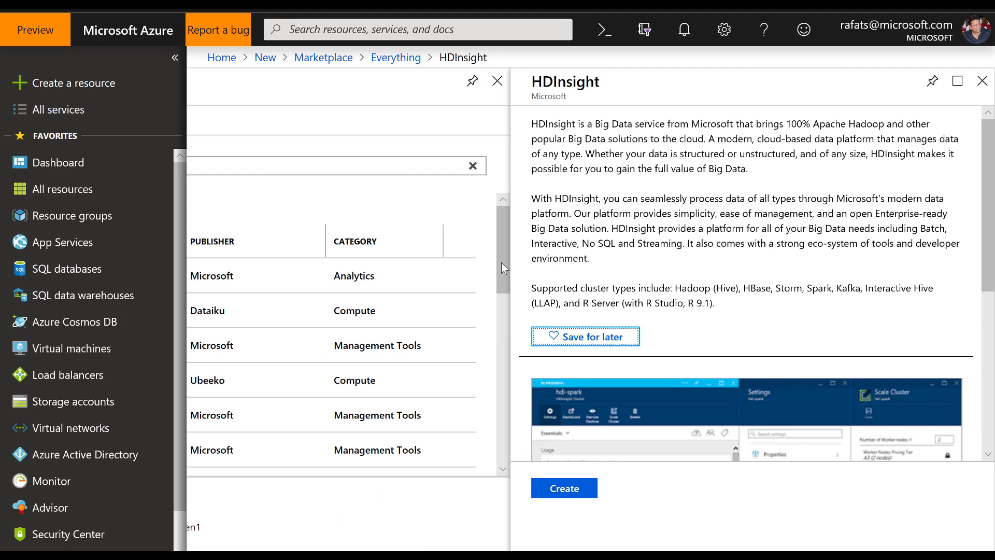
Step: Start an HDInsight cluster named with the owner's first name plus "-hdinsight3" under the CosmosDB-Demos-GeneralUse subscription
click(565, 494)
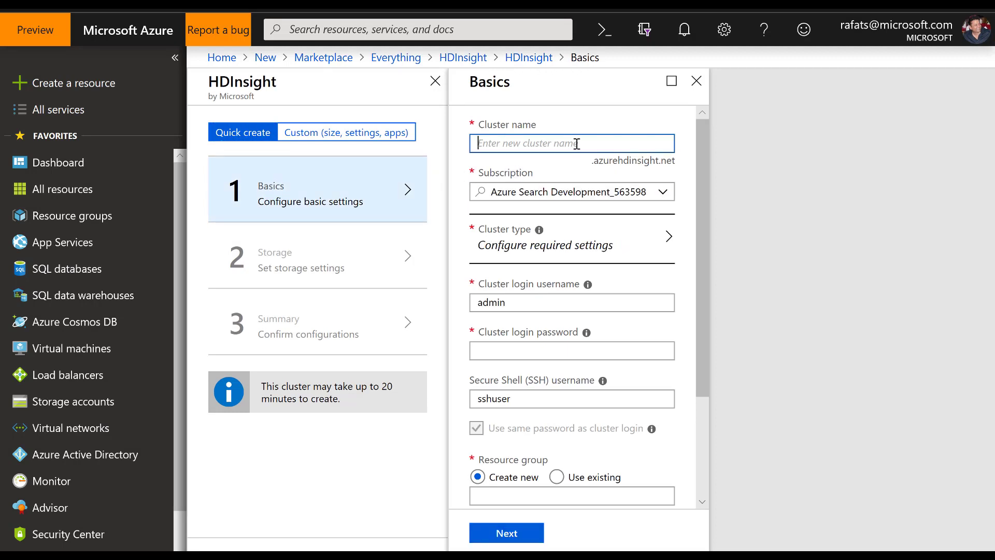
text(rafat-)
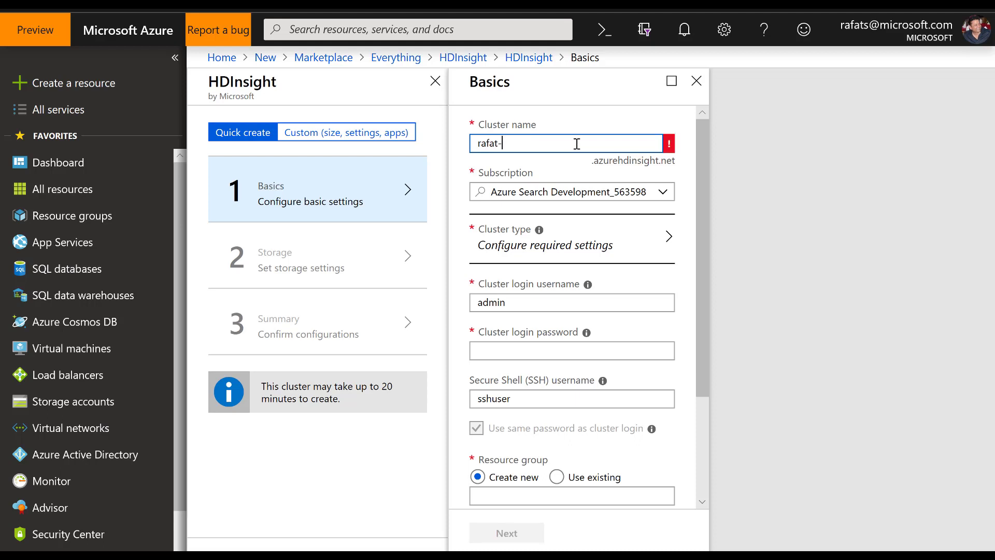
text(hdinsight3)
click(665, 193)
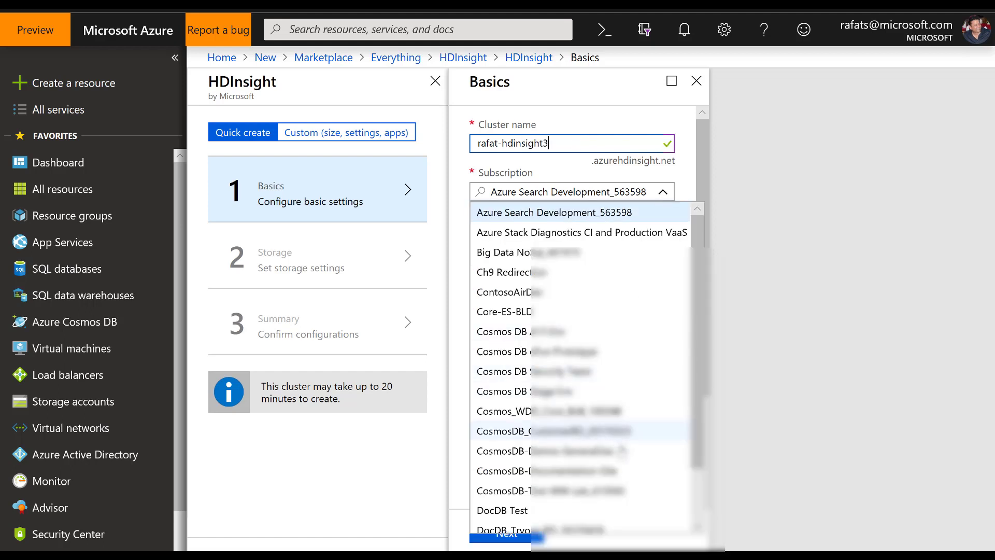
click(618, 452)
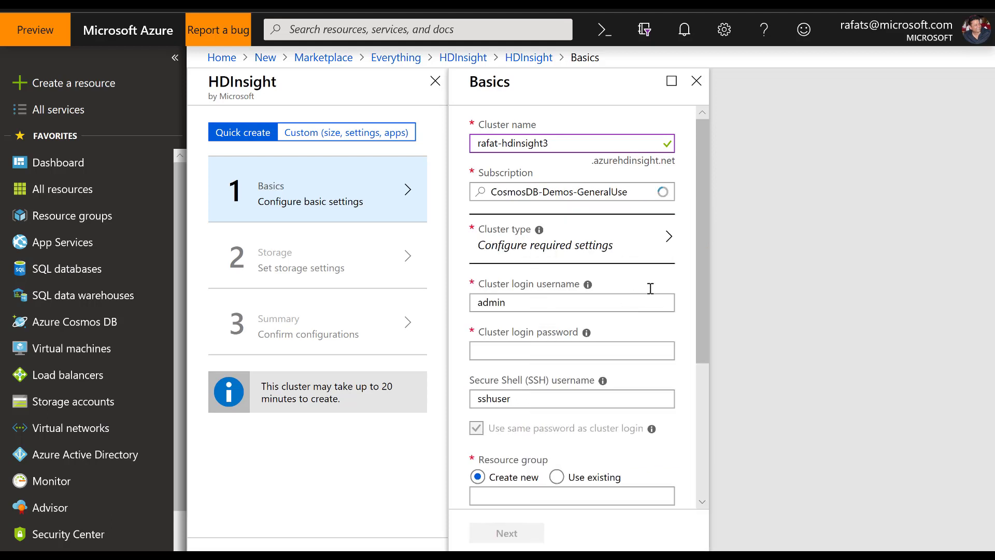
Step: Configure the cluster type as HBase, keeping Linux and version HBase 1.1.2 (HDI 3.6), and apply the configuration
click(668, 241)
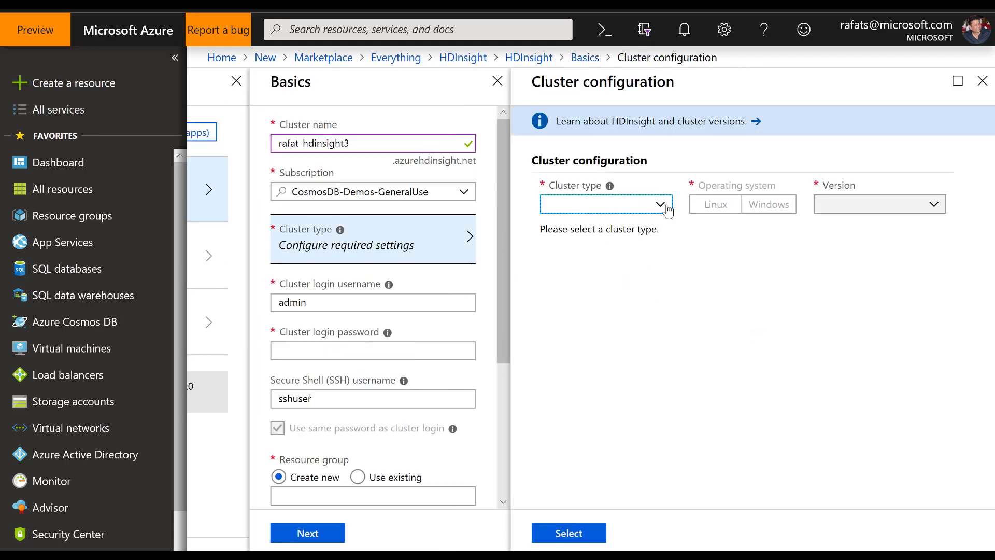
click(660, 205)
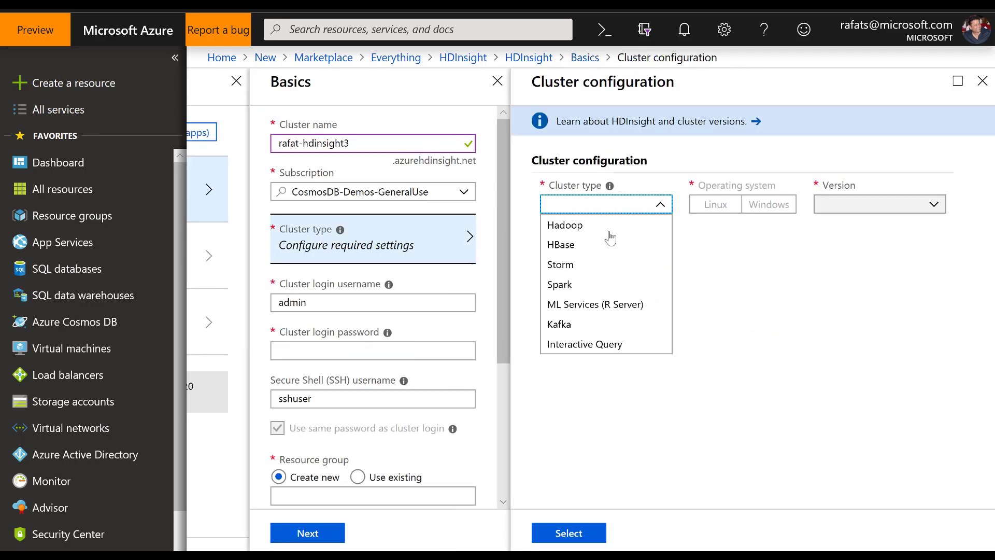
click(571, 249)
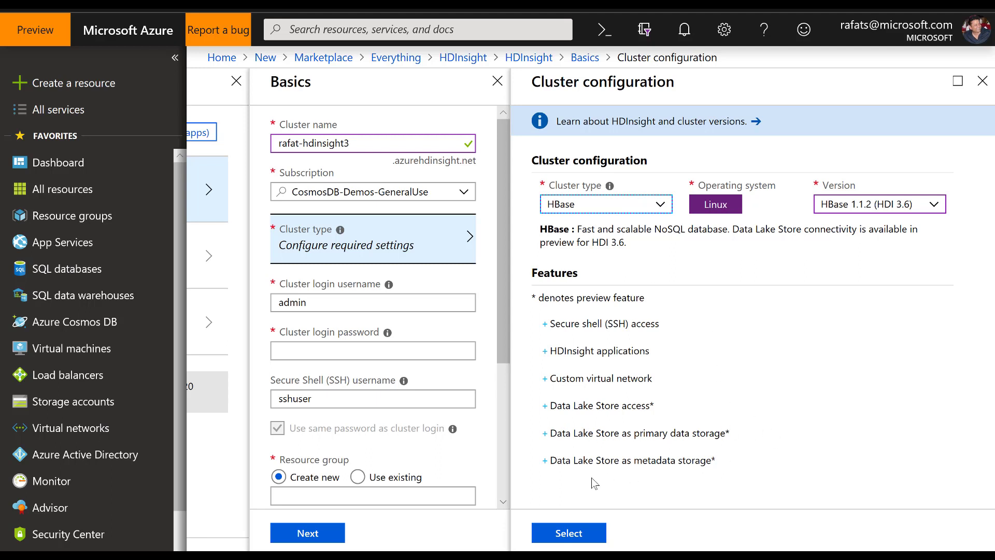
click(580, 538)
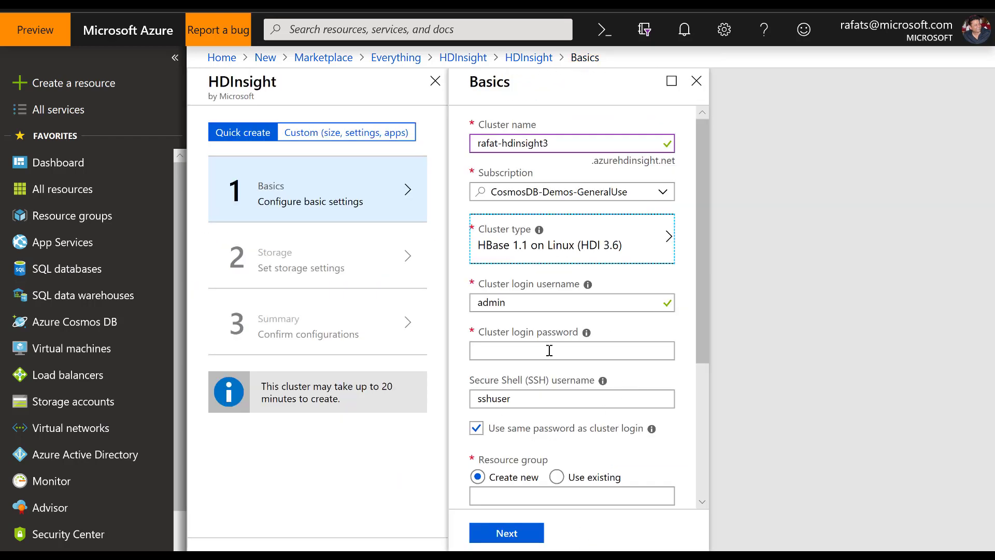
Step: Enter the cluster login password for the new cluster
click(549, 350)
text(**********)
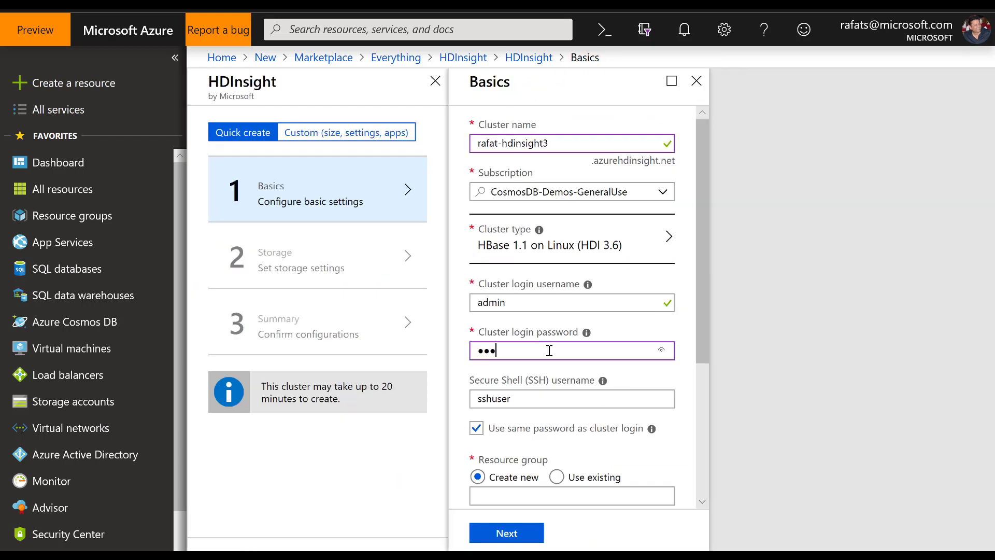
text(*****)
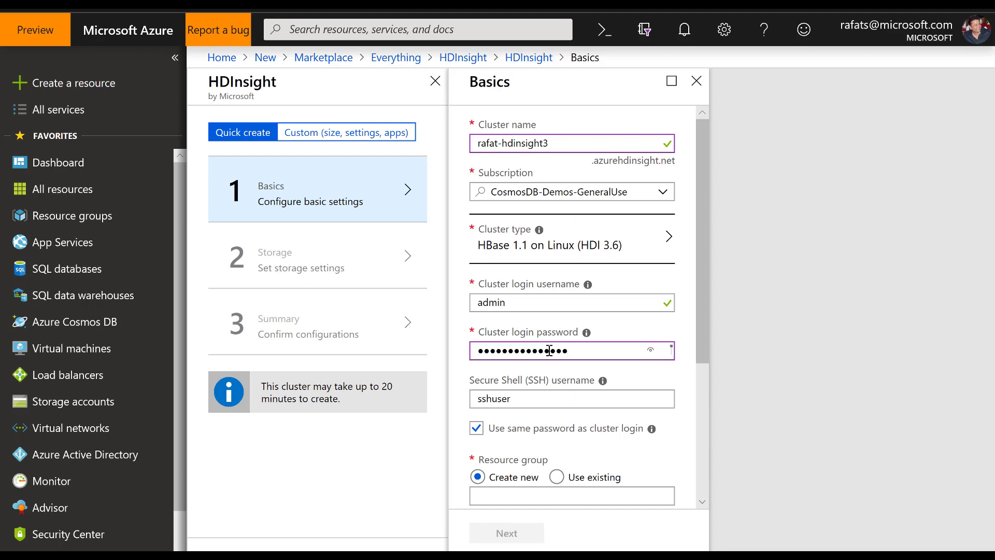
Step: Assign the cluster to the existing resource group whose name ends in "Demo-RG" and proceed to the storage settings
scroll(644, 454, down, 3)
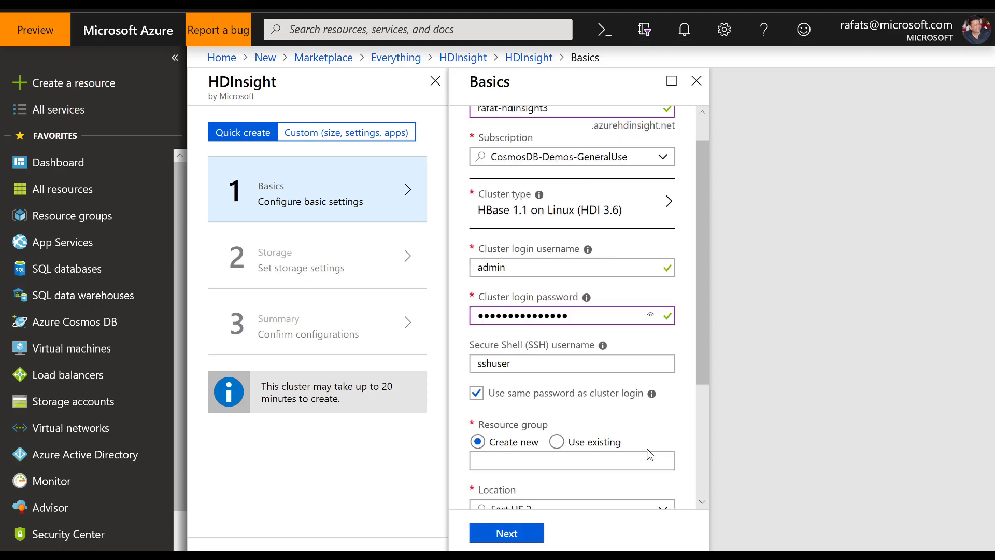
scroll(667, 357, down, 2)
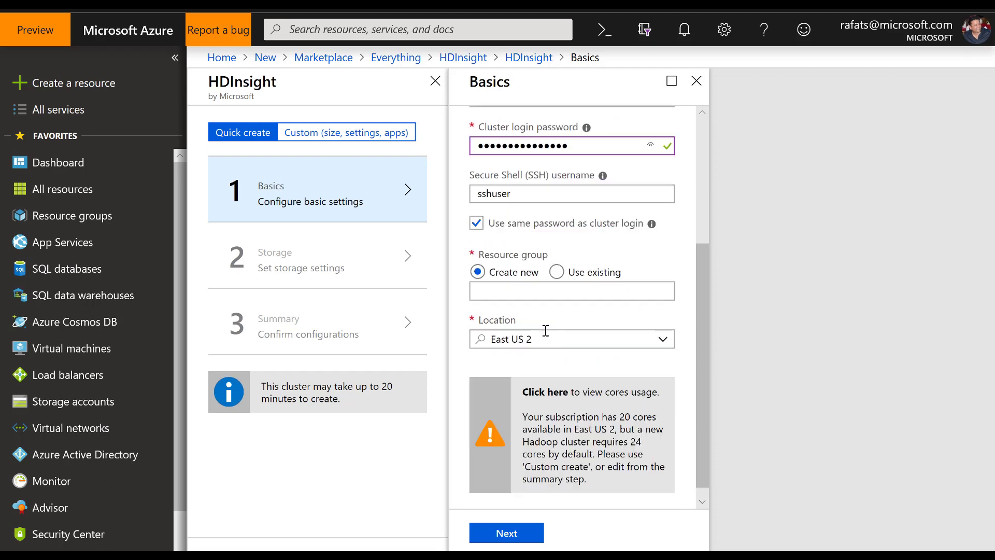
click(549, 278)
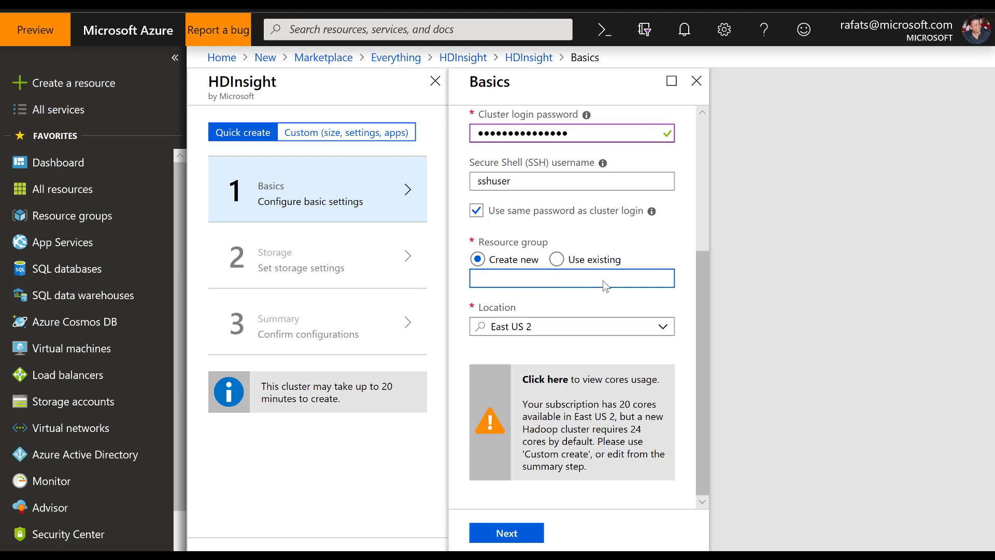
click(558, 261)
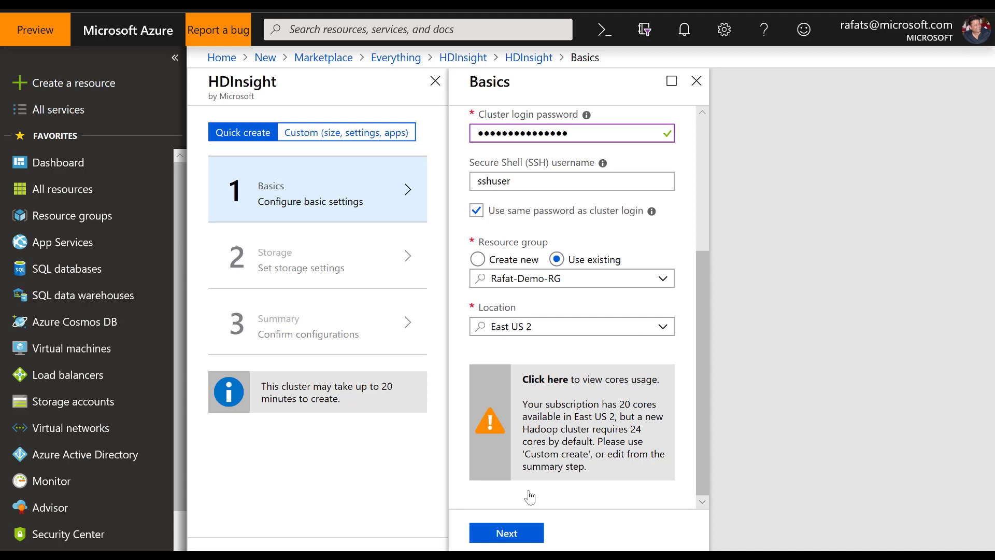
click(524, 534)
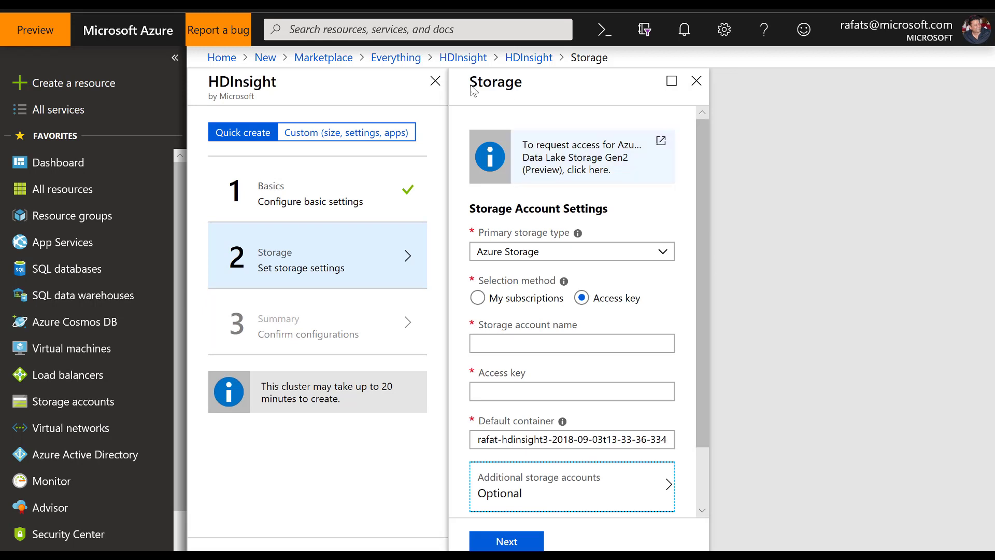
Step: Review the primary storage types and try to continue with the storage account name and access key left empty
click(661, 258)
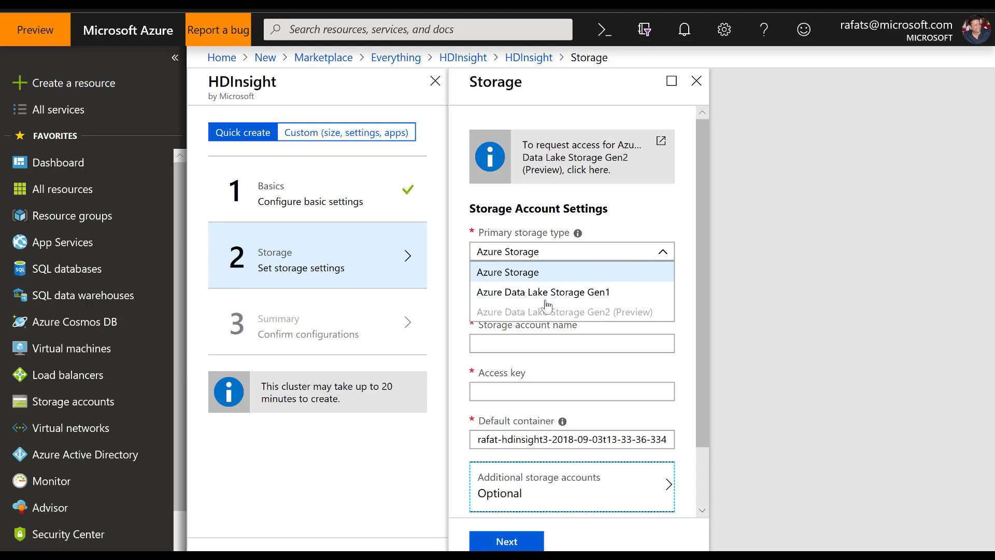
click(652, 216)
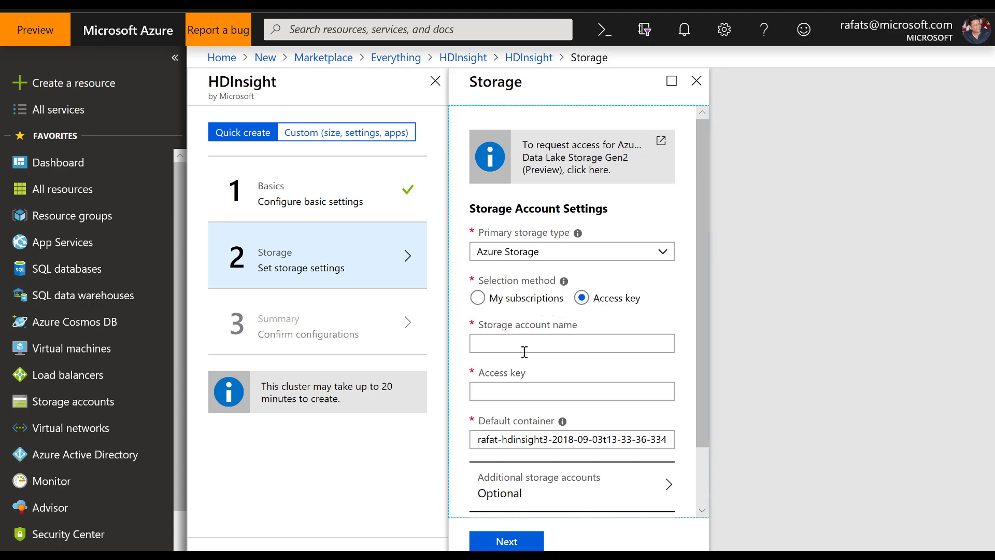
click(584, 343)
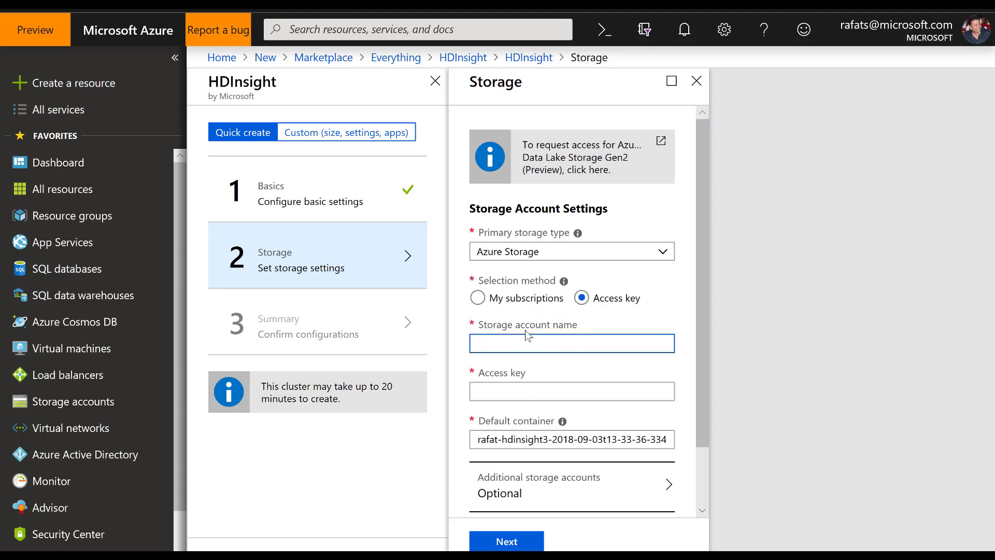
click(609, 390)
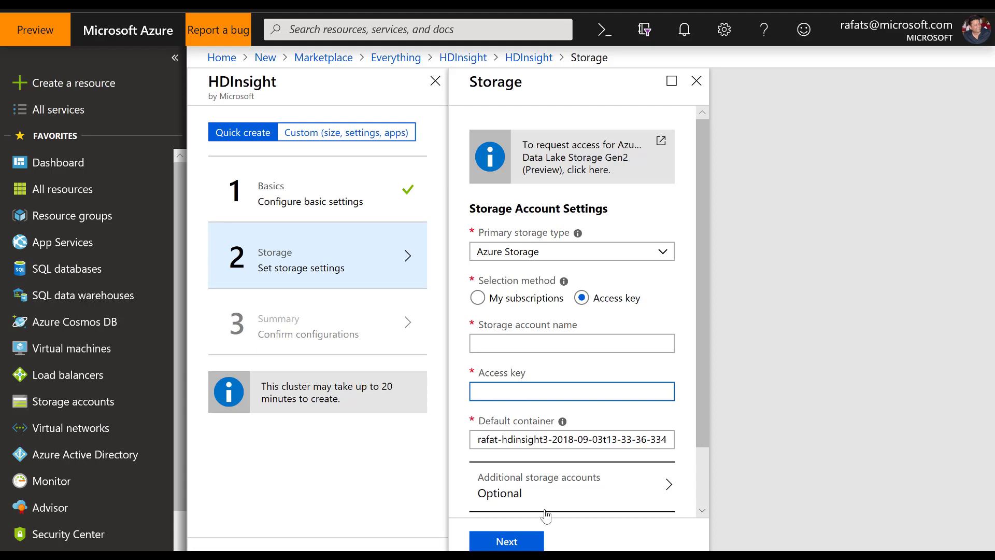
click(503, 541)
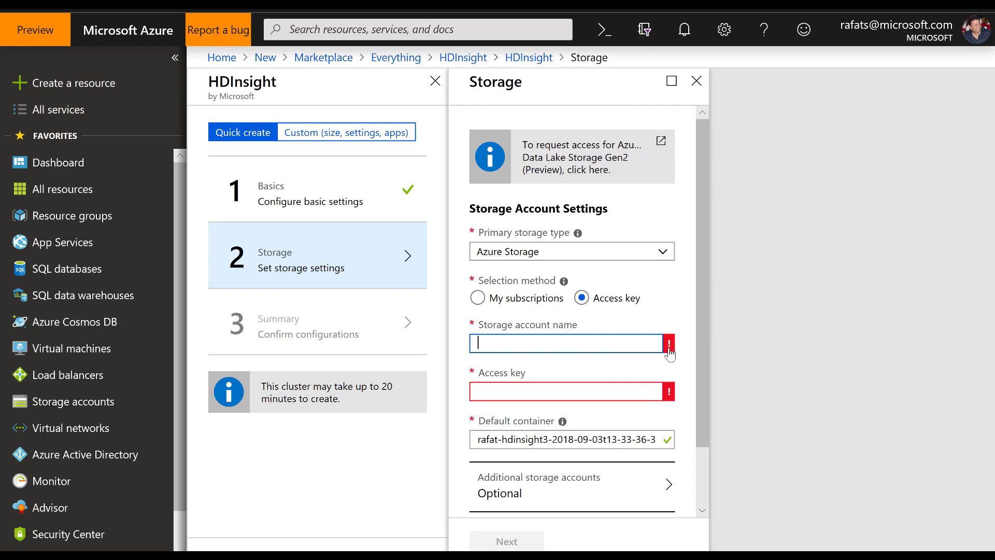
mouse_move(672, 350)
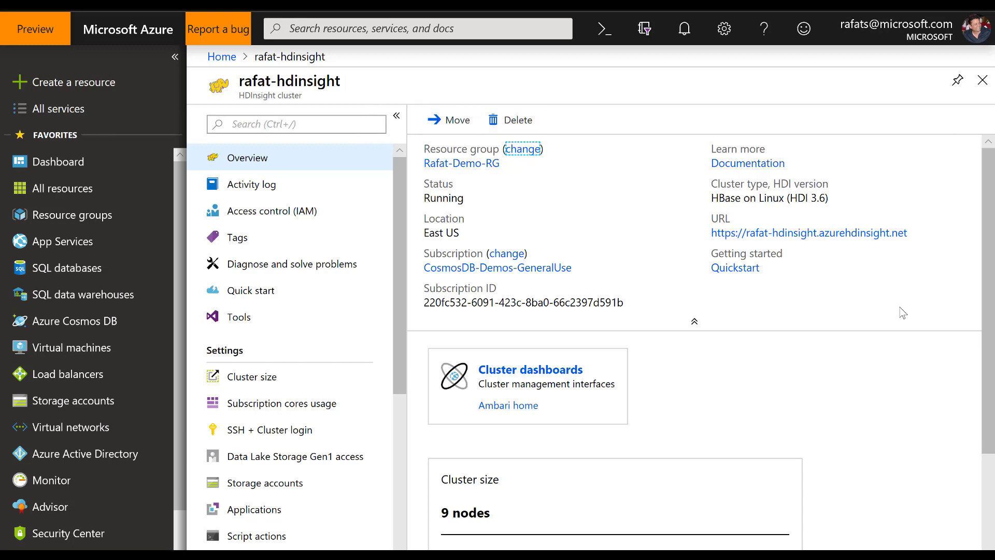
Step: Examine the existing HBase cluster's overview, including its node sizes and cluster URL
click(274, 162)
scroll(773, 341, down, 3)
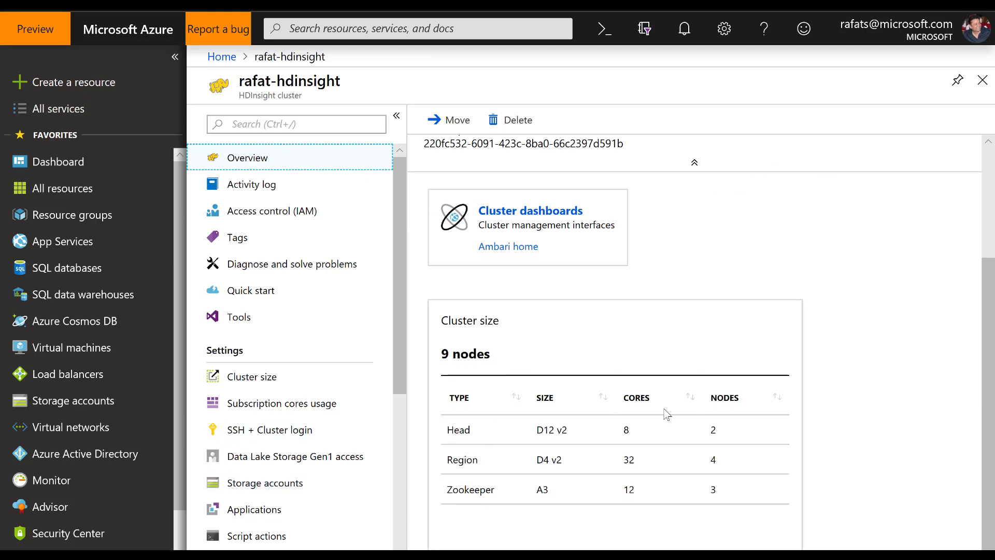
scroll(739, 352, up, 3)
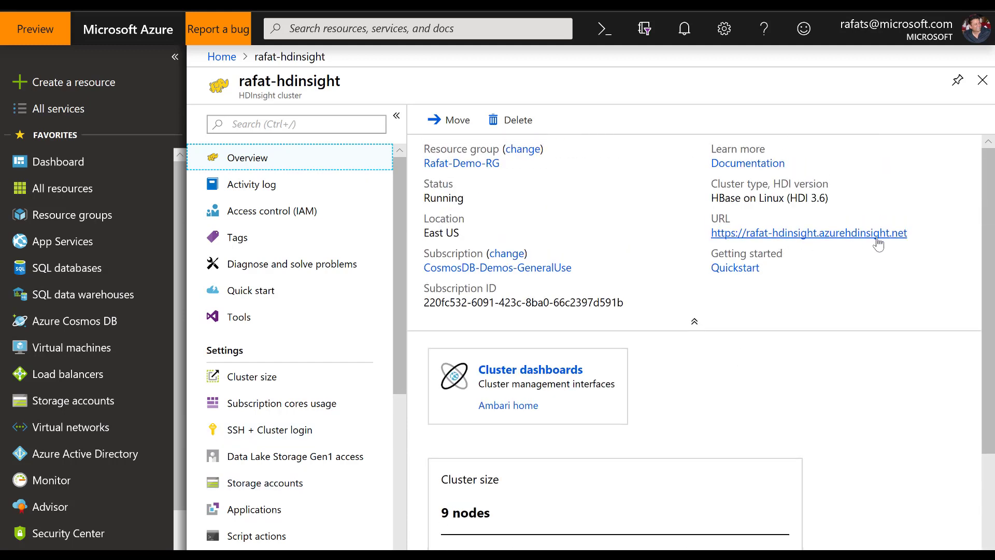
mouse_move(872, 240)
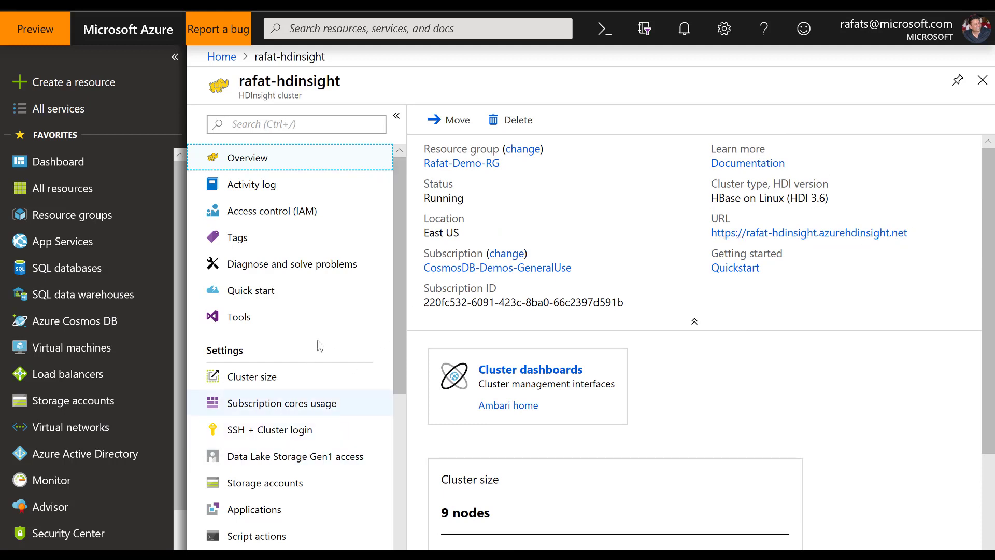
Step: Choose the cluster's SSH hostname under SSH + Cluster login and copy the generated SSH connection command
click(311, 440)
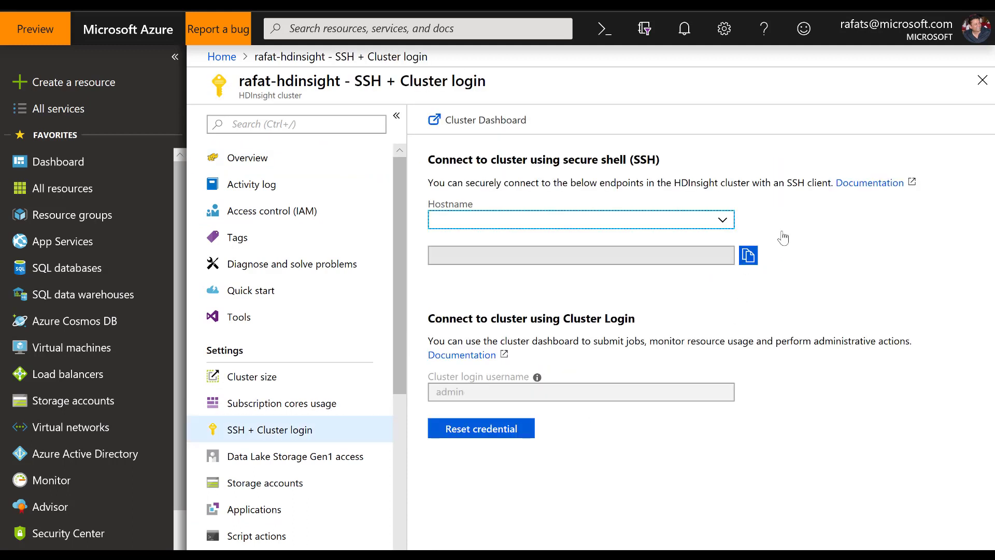
click(722, 222)
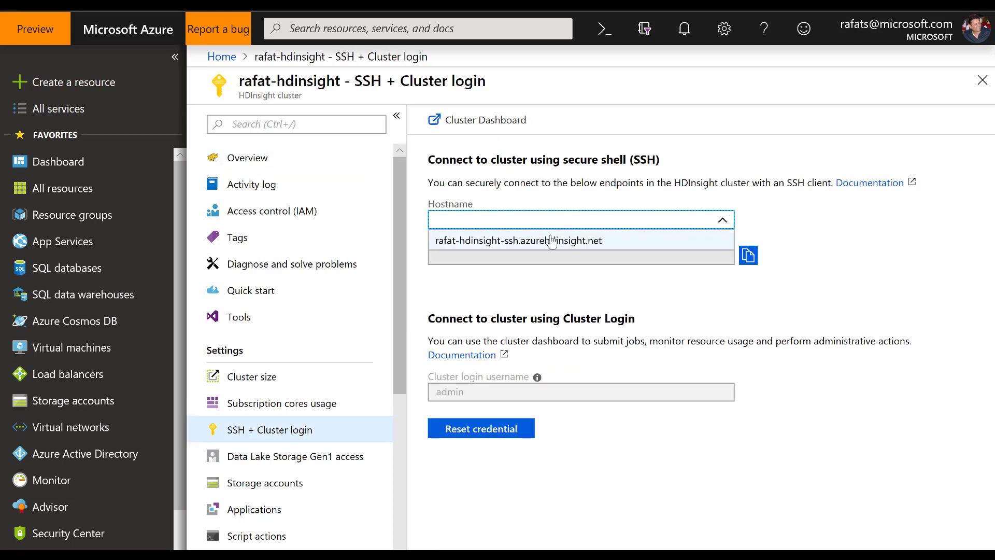
click(552, 240)
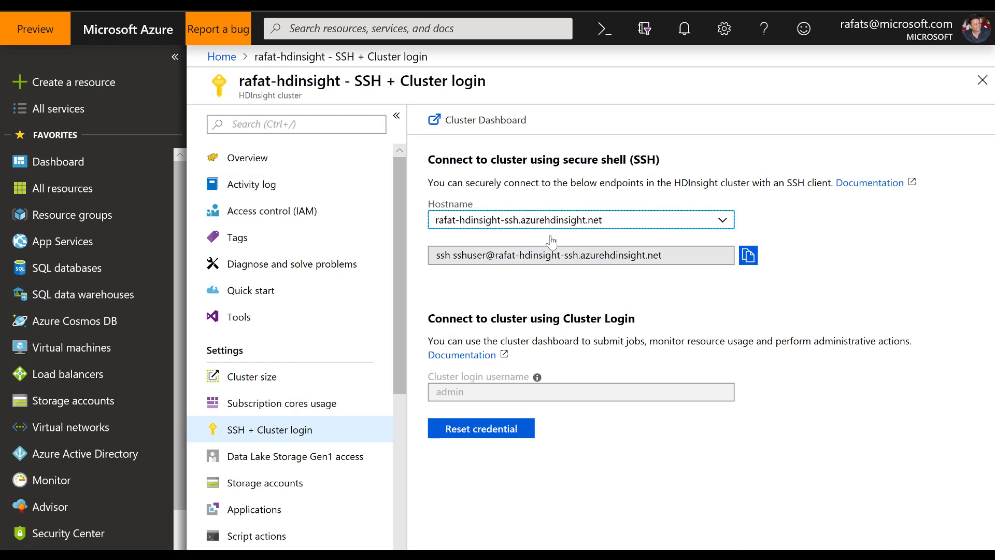
click(750, 258)
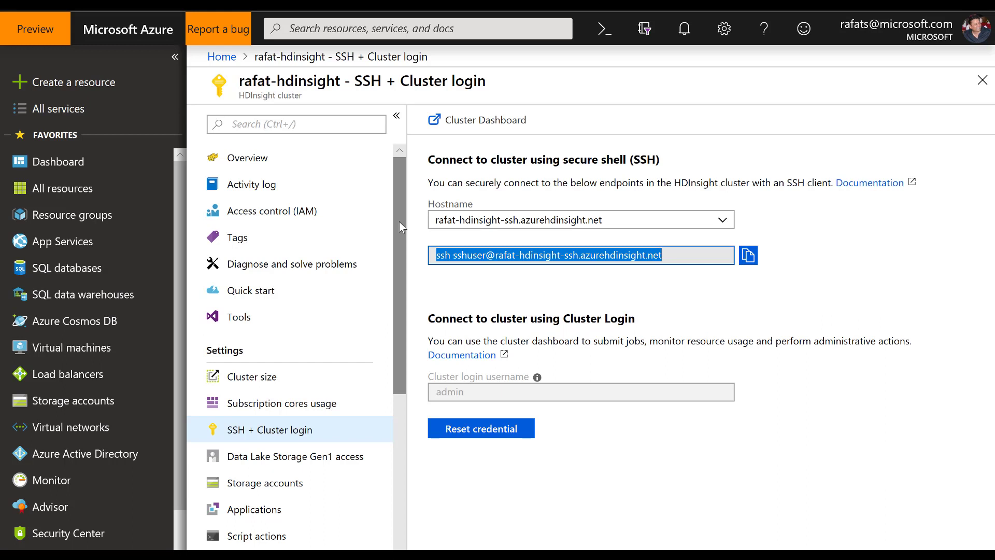
Step: Examine the storage accounts attached to the HDInsight cluster and its remaining settings categories
click(285, 489)
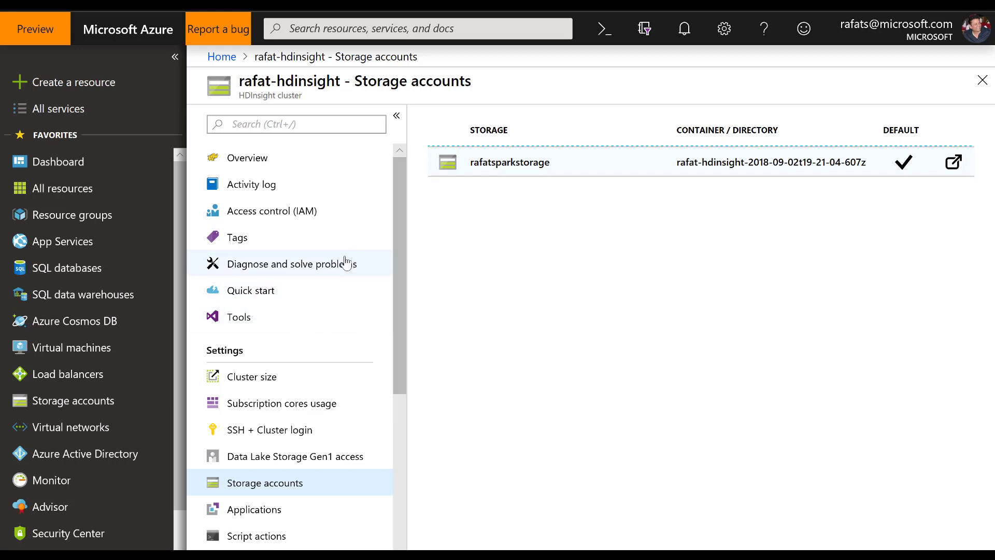
scroll(391, 414, down, 3)
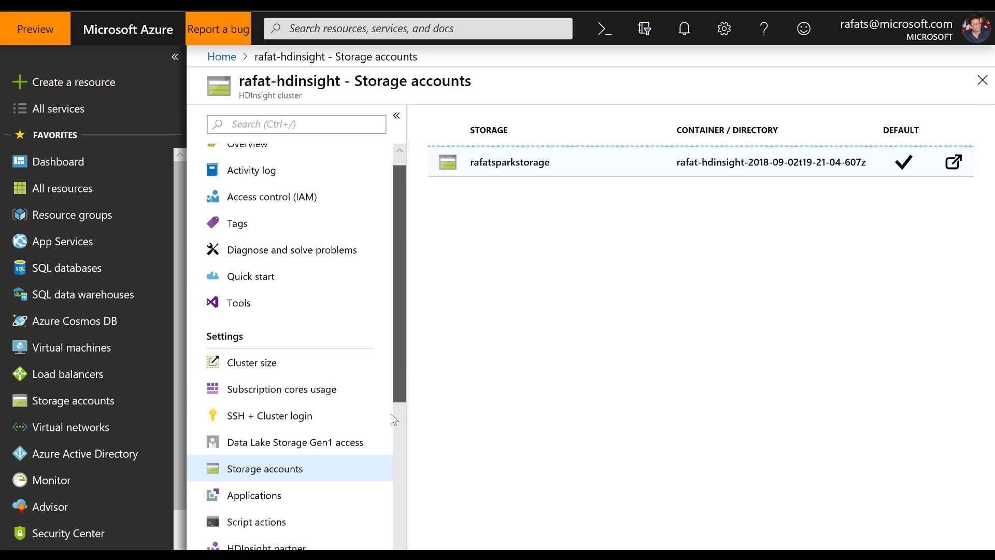
scroll(391, 390, up, 3)
scroll(396, 411, down, 3)
scroll(391, 284, up, 3)
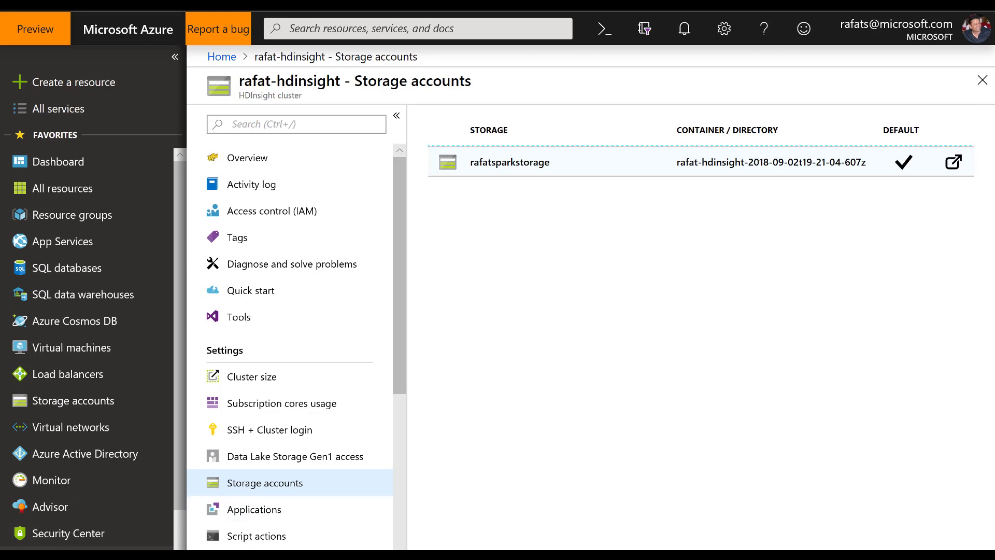
Step: Switch to Command Prompt and run the copied SSH command to connect to the cluster as sshuser
key(super)
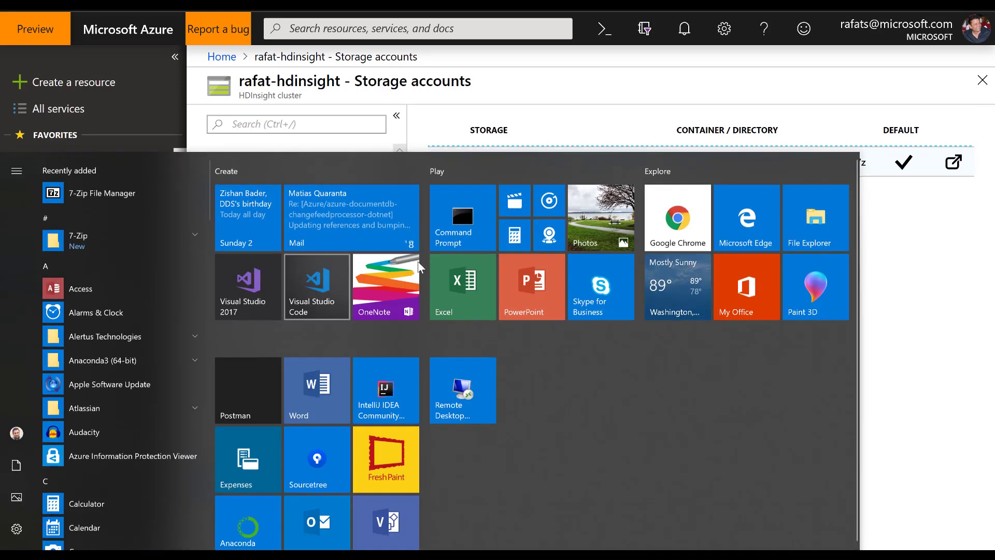
click(458, 234)
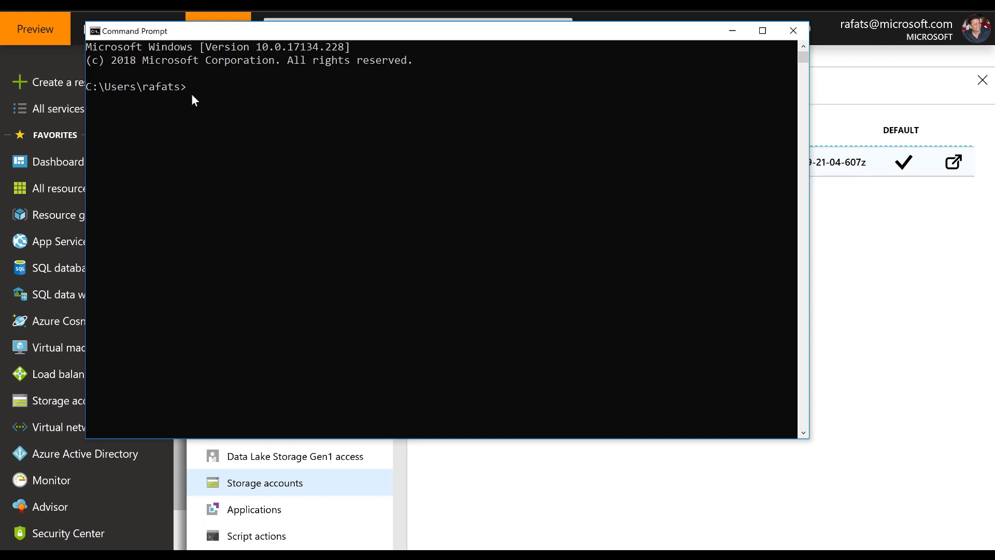
key(ctrl+v)
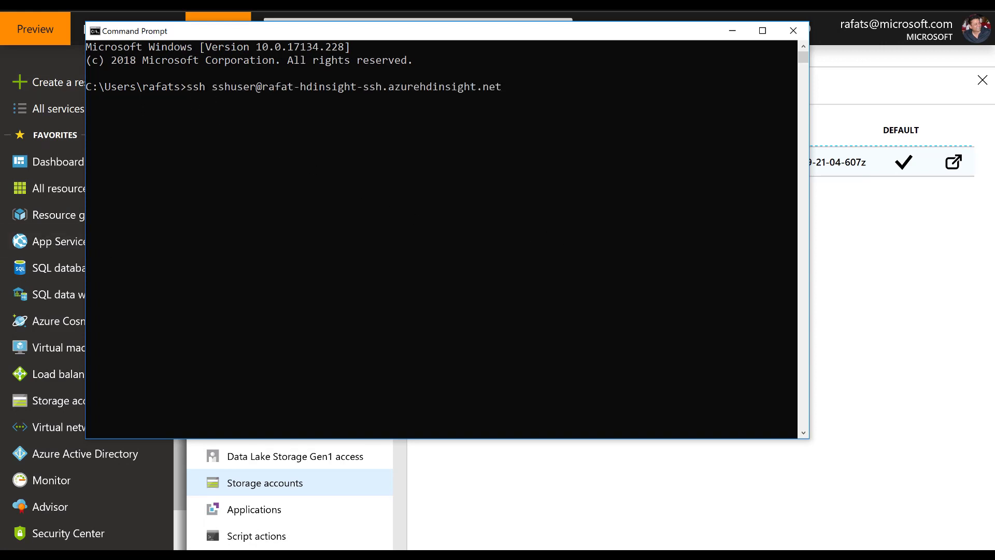
key(Return)
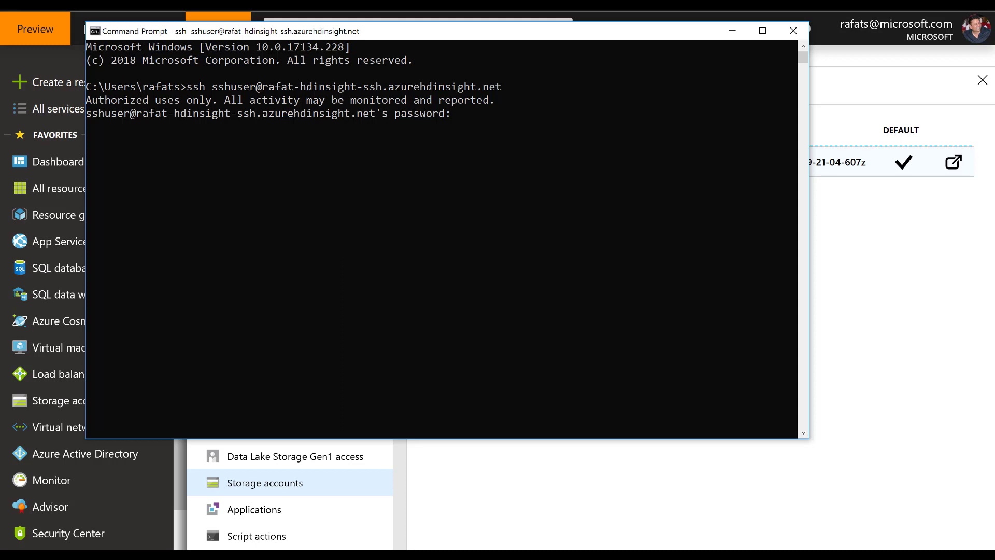
Step: Submit the SSH account password to log in to the cluster and start the HBase shell
key(Return)
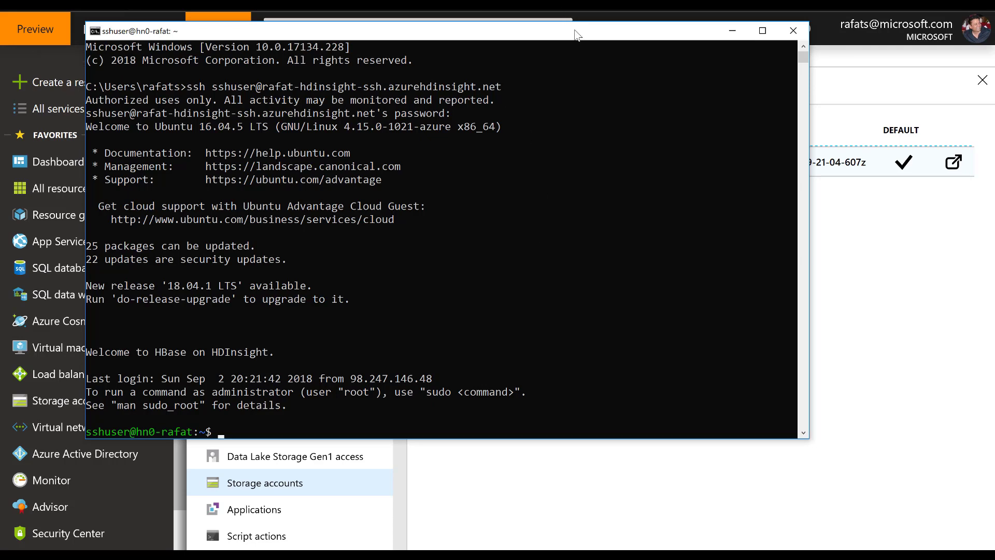
drag(574, 30, 498, 0)
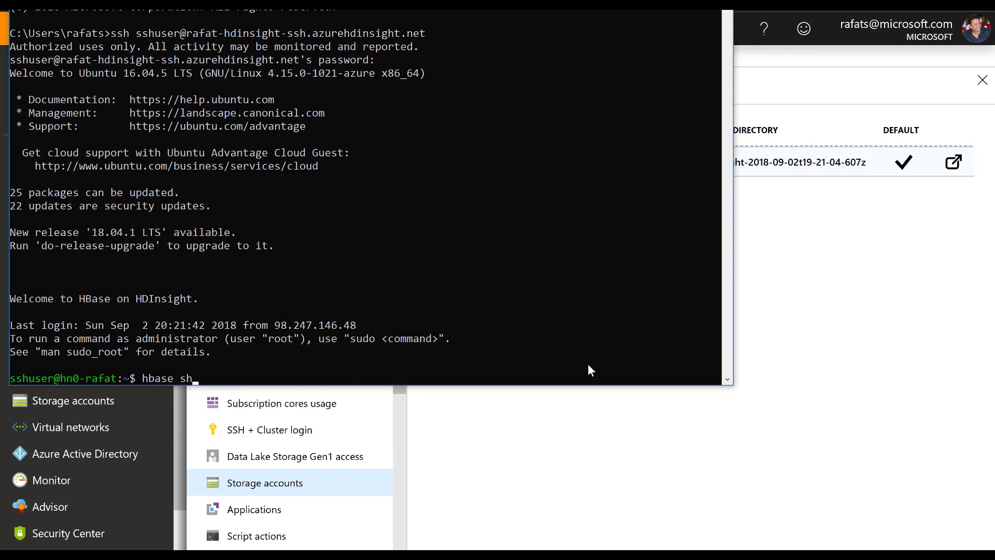
key(Return)
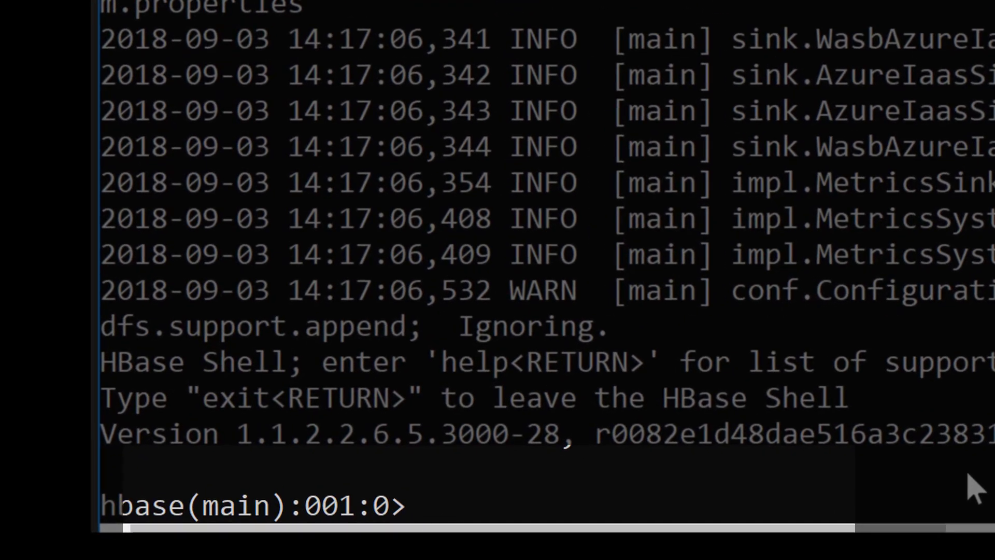
Step: Create the HBase table 'demo' with the column family 'personal' and list the existing tables
text(creat)
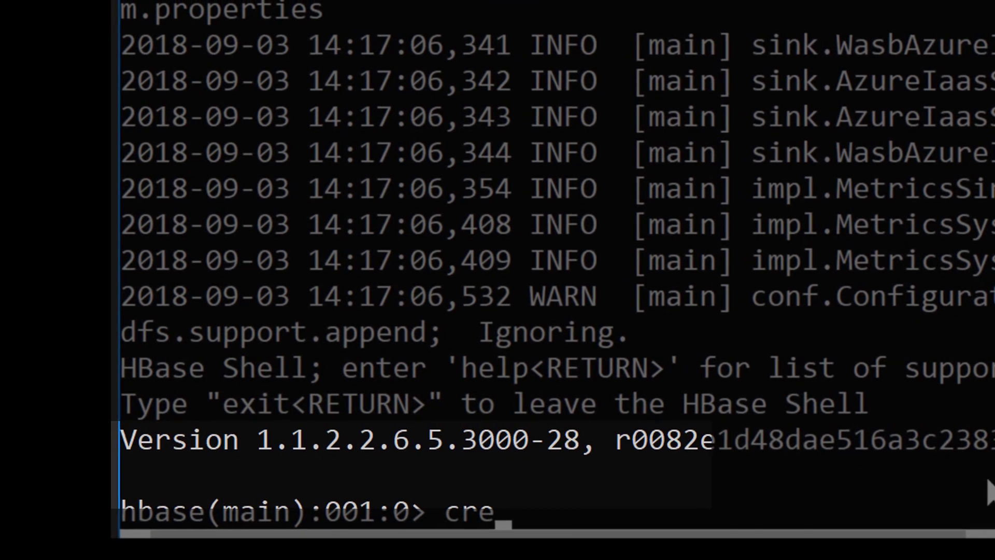
text(e )
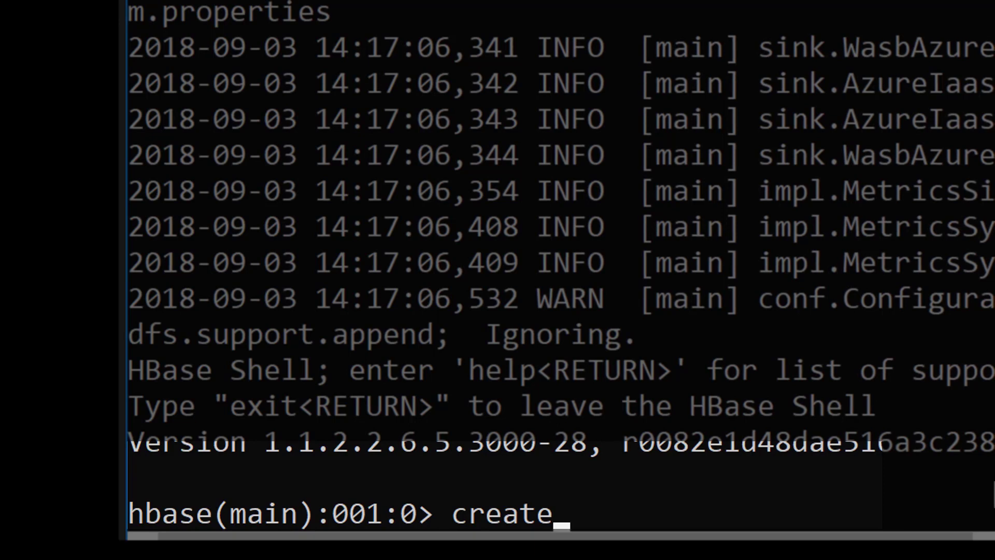
text('dem)
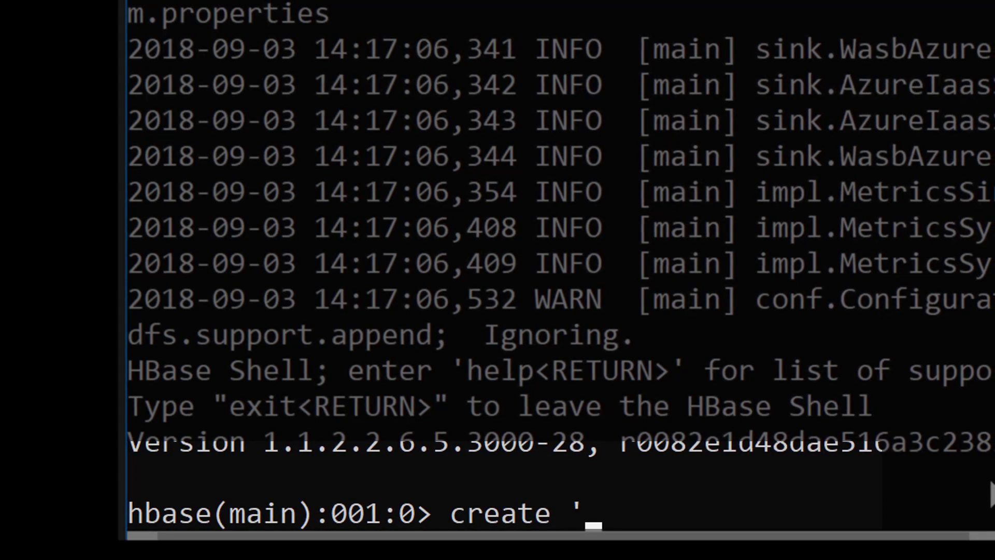
text(o' )
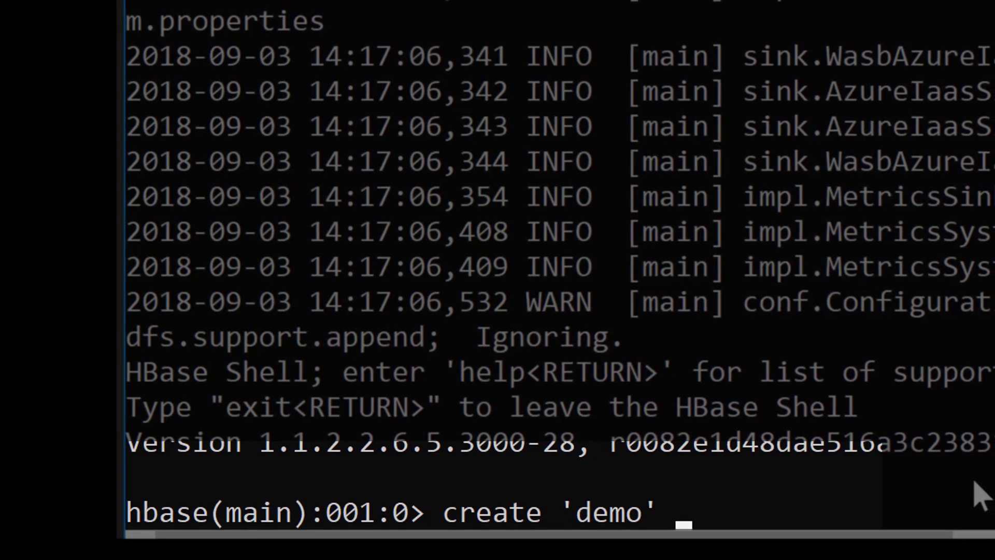
text(, 'p)
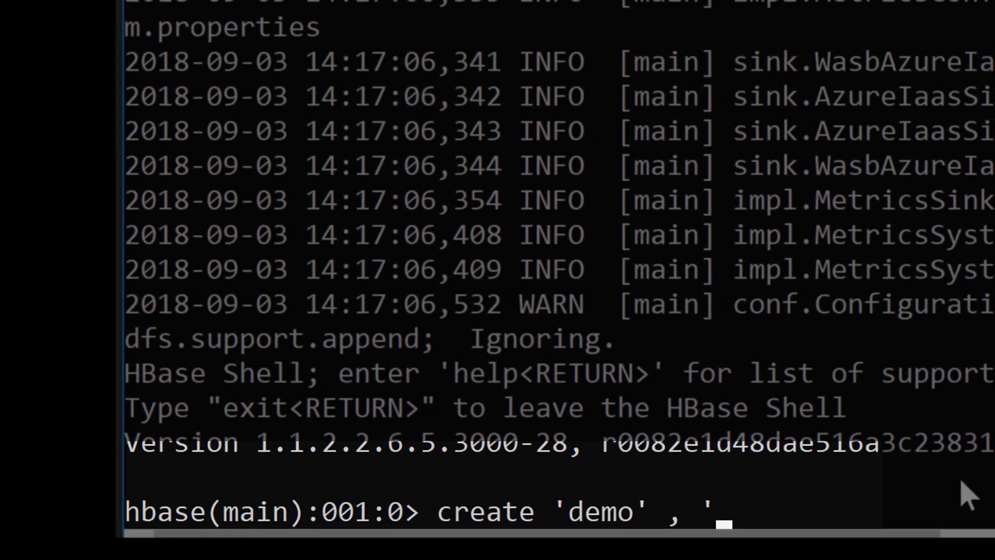
text(ersonal)
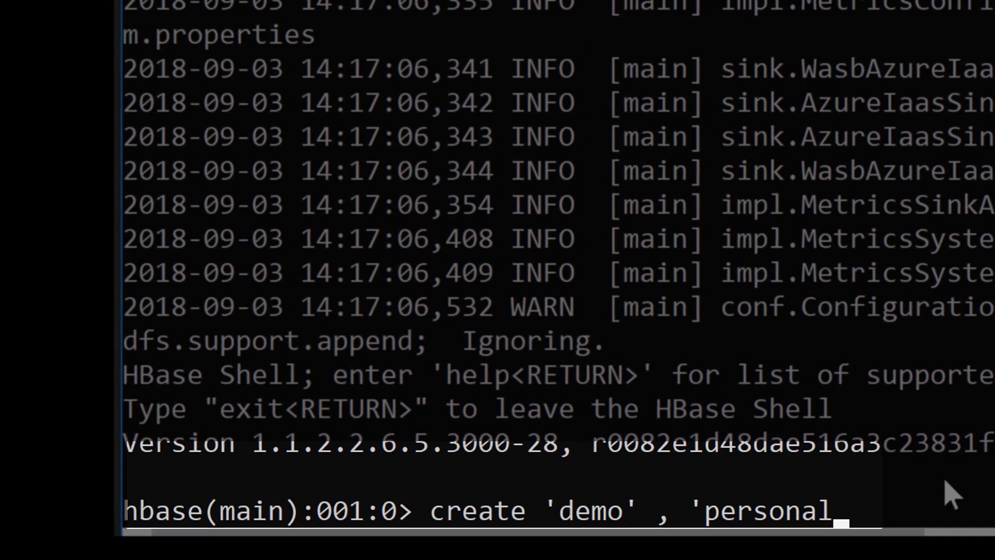
text(')
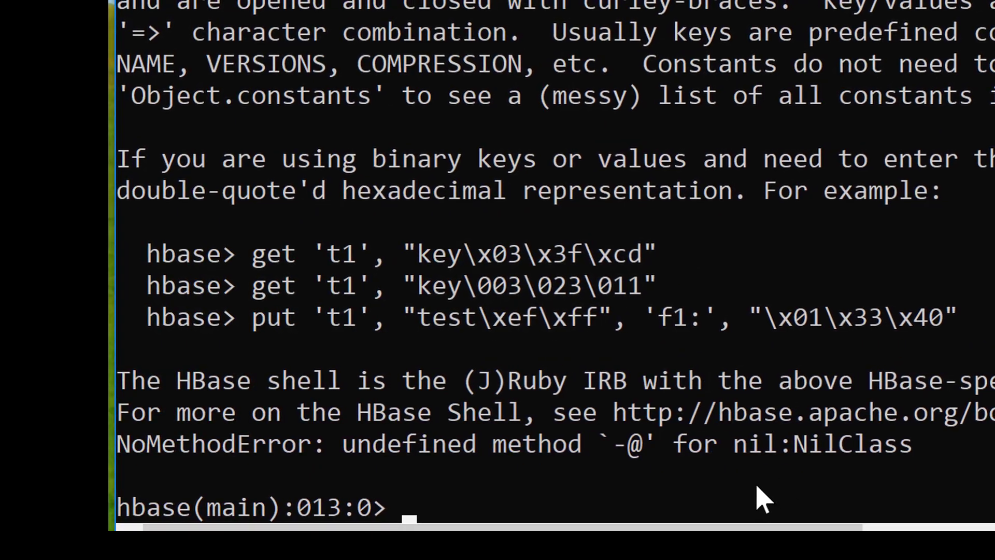
text(list)
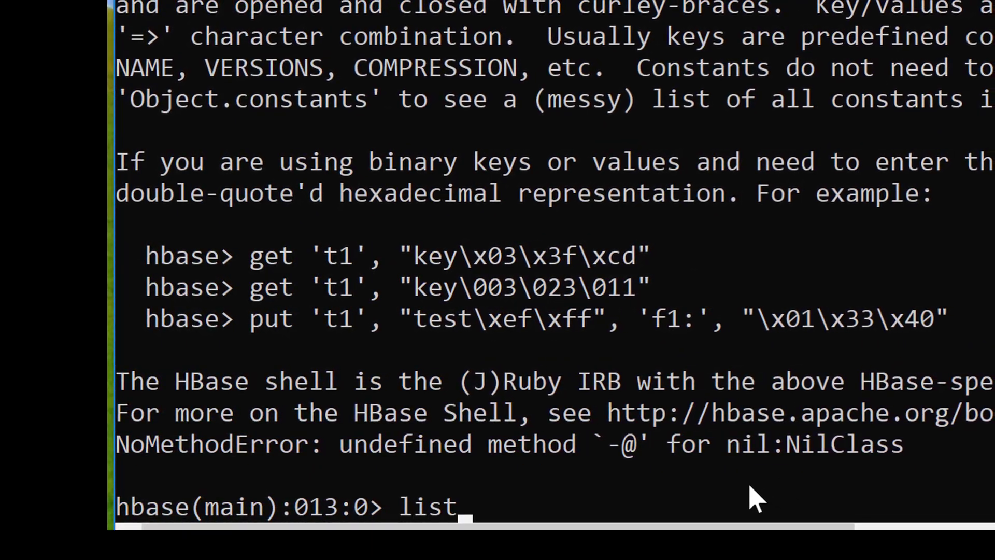
key(Return)
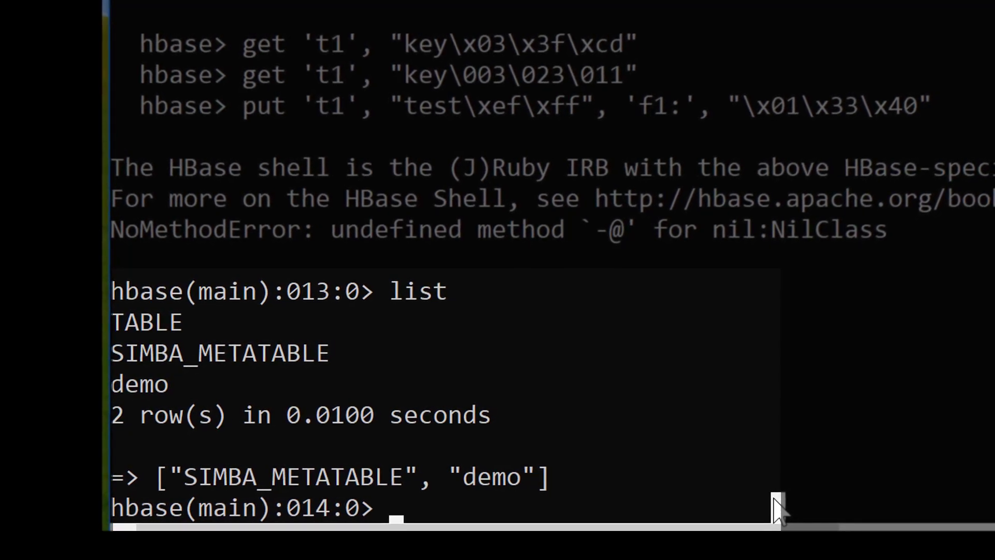
text(put)
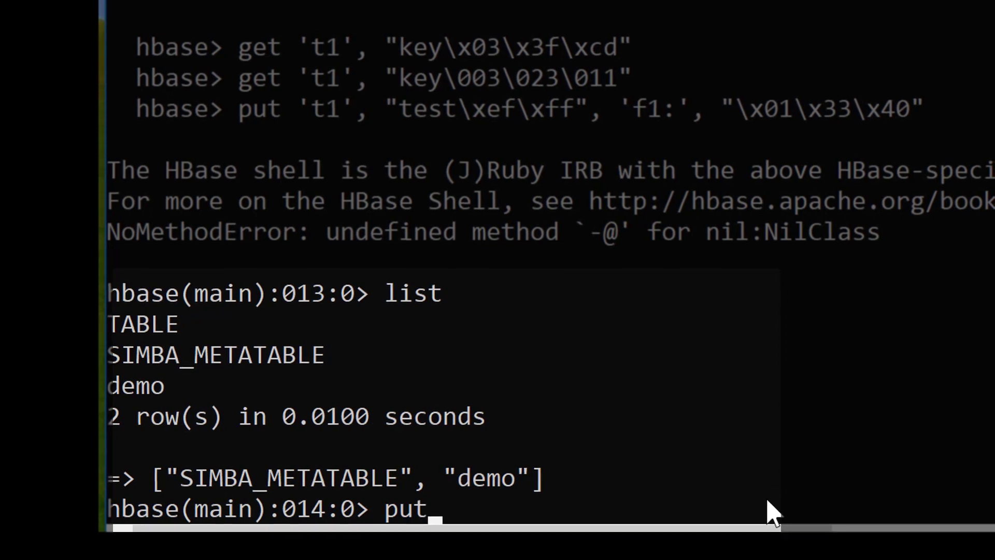
text( 'd)
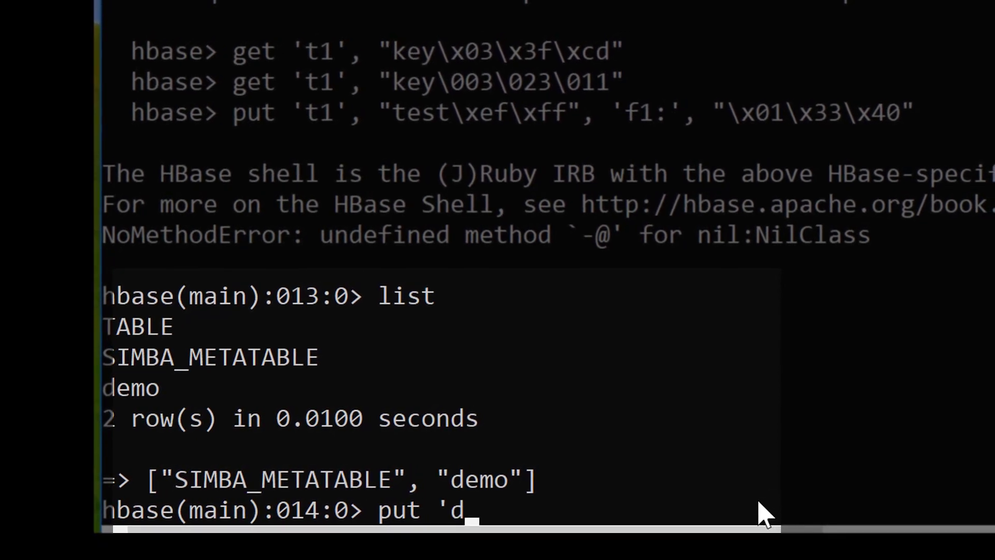
text(emo')
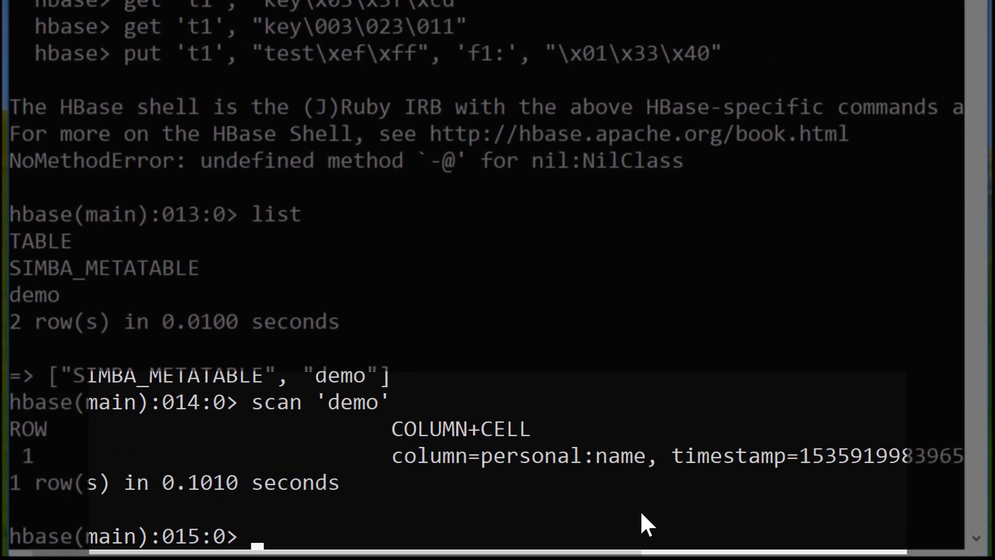
Step: Scan the 'demo' table and examine the column, timestamp and value of its stored cell
text(scan )
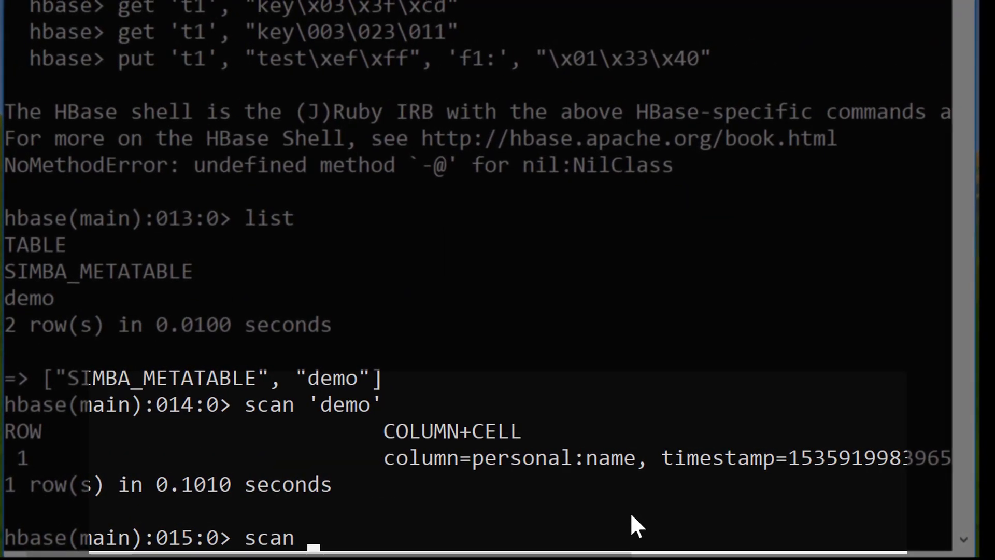
text(')
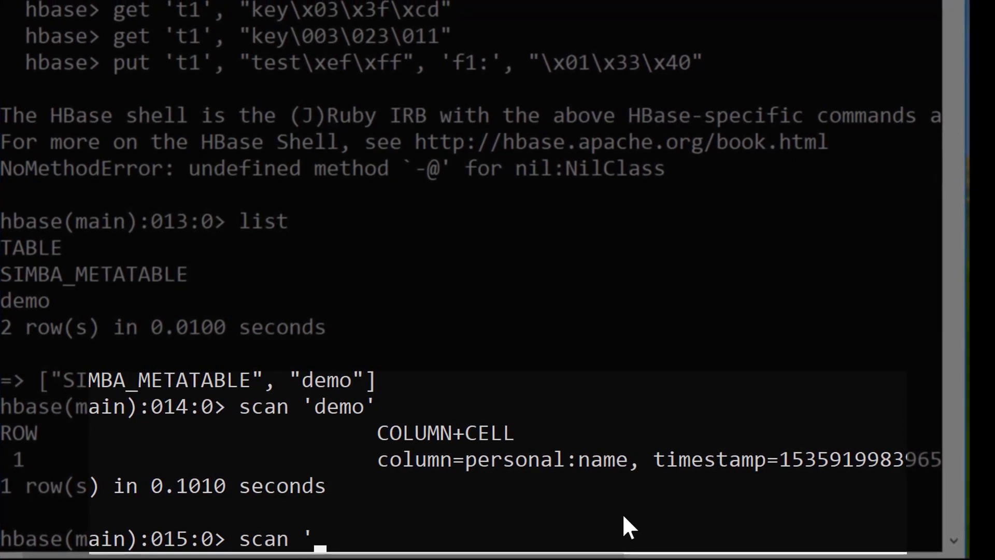
text(demo')
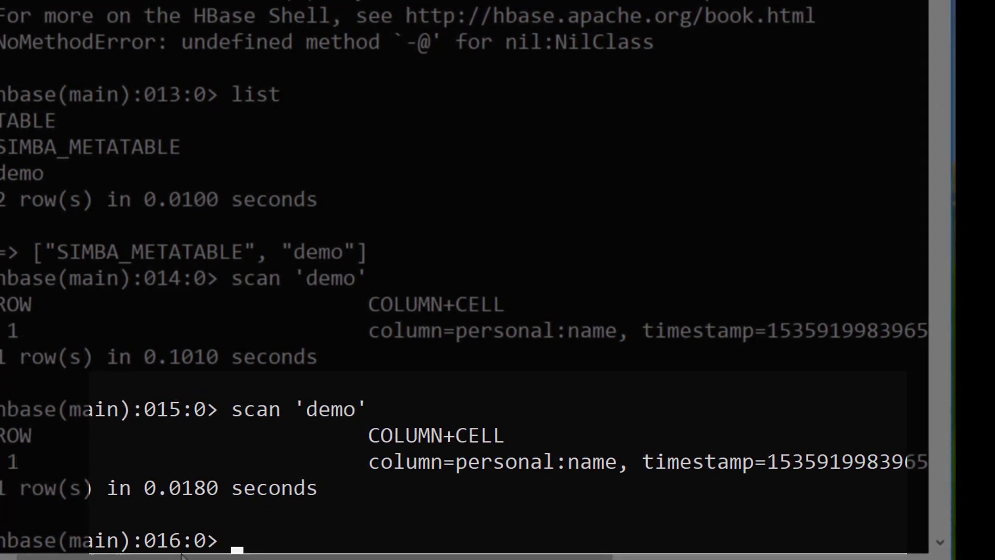
drag(223, 558, 462, 558)
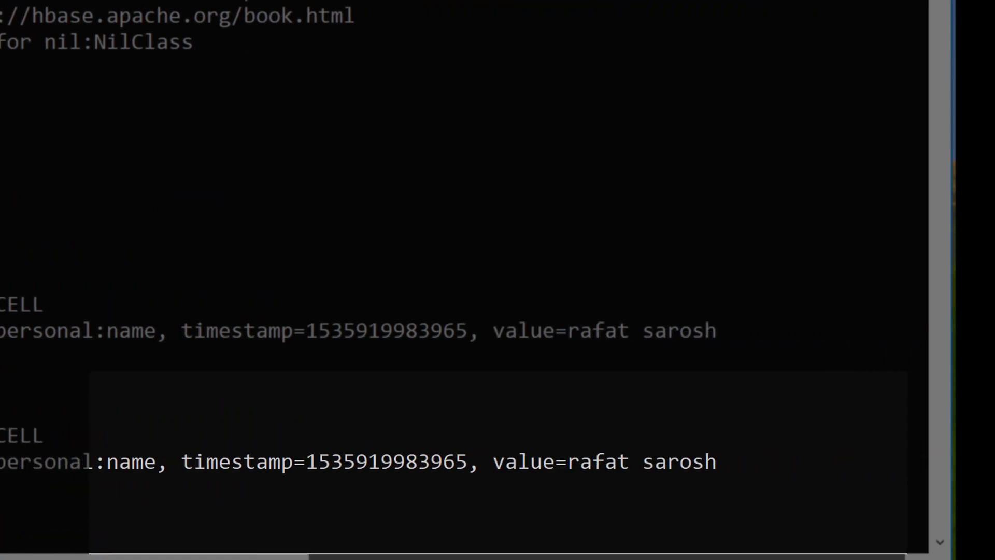
drag(847, 558, 553, 557)
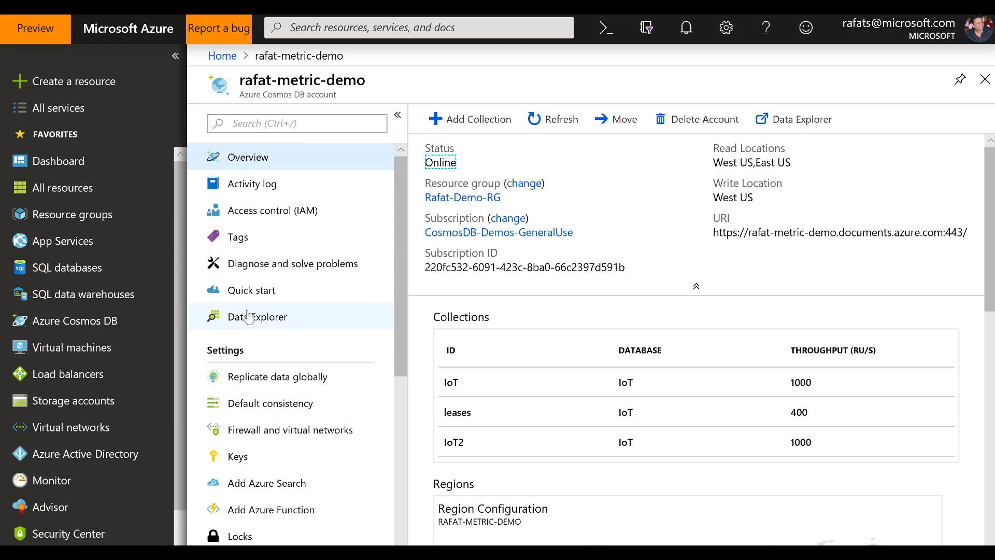
Step: In the Azure portal, open the IoT collection's documents in the Cosmos DB account's Data Explorer
click(274, 322)
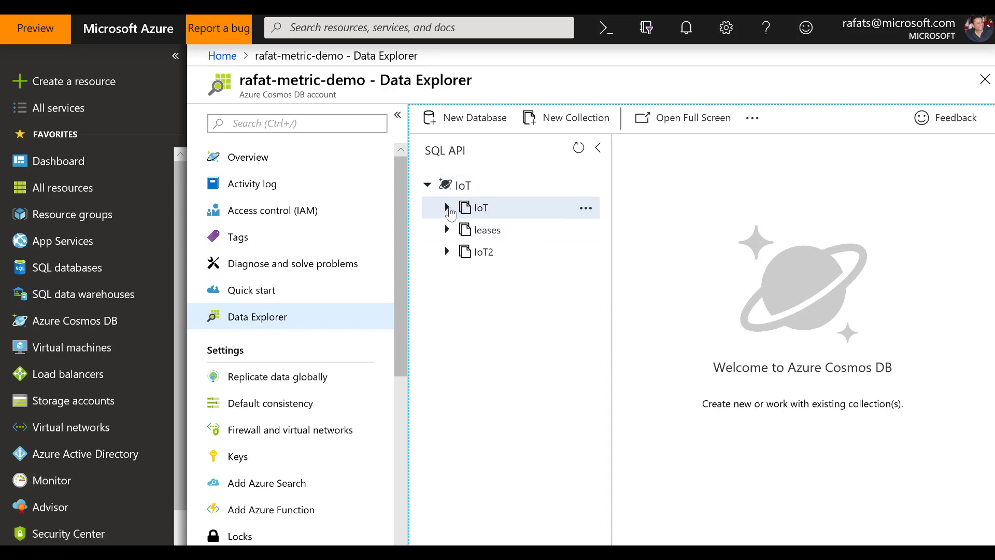
click(448, 208)
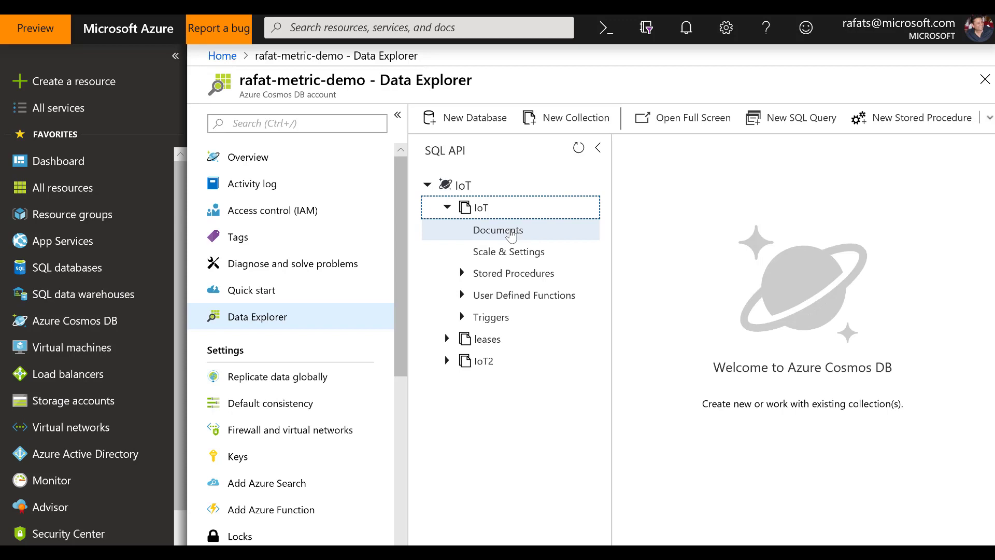
click(511, 234)
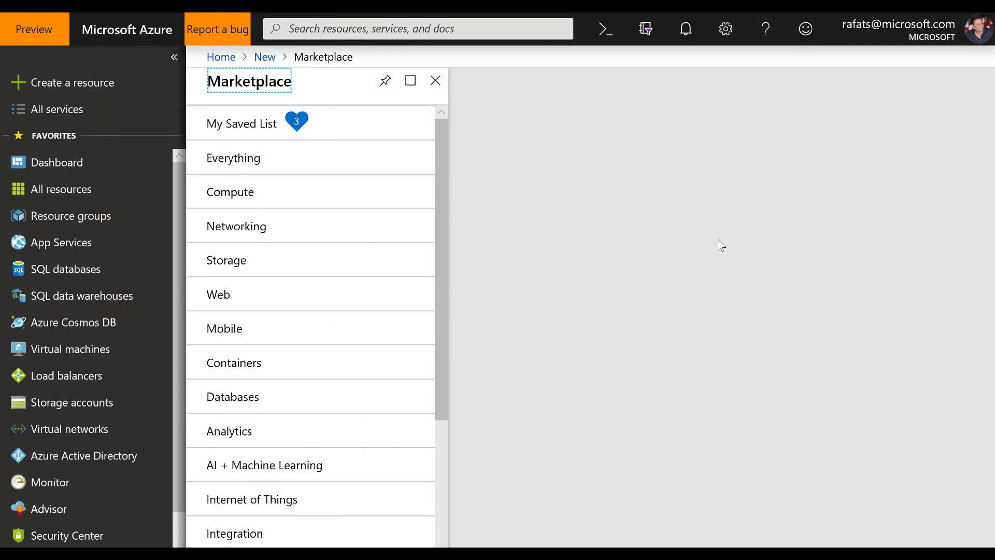
Step: Search the Marketplace for "azure data factory", open the Data Factory creation form and choose version V2
click(85, 88)
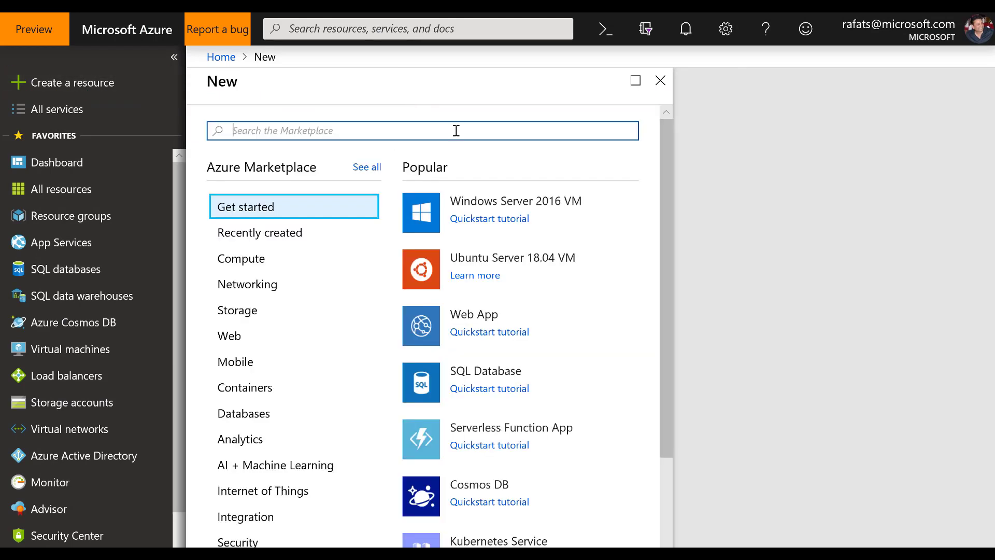
text(azure )
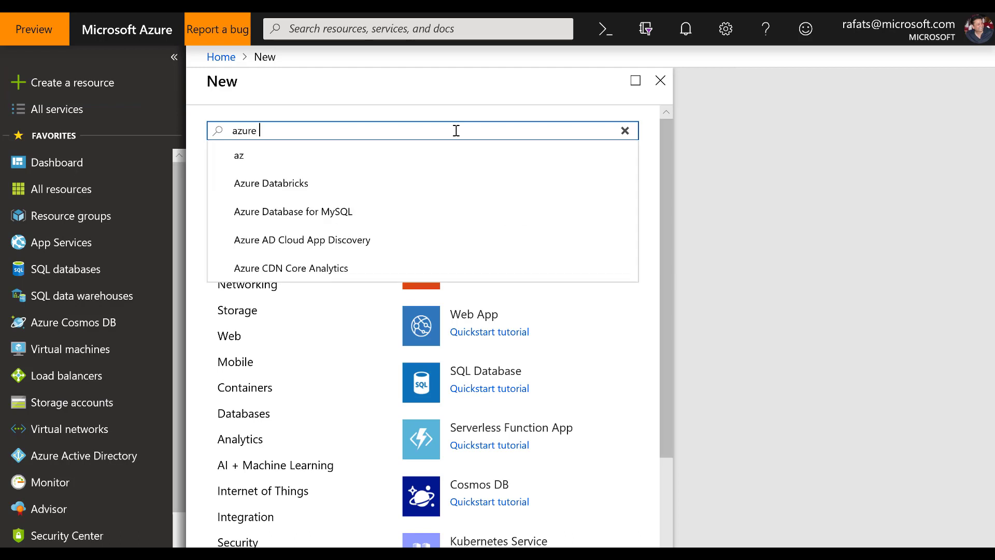
text(data factory)
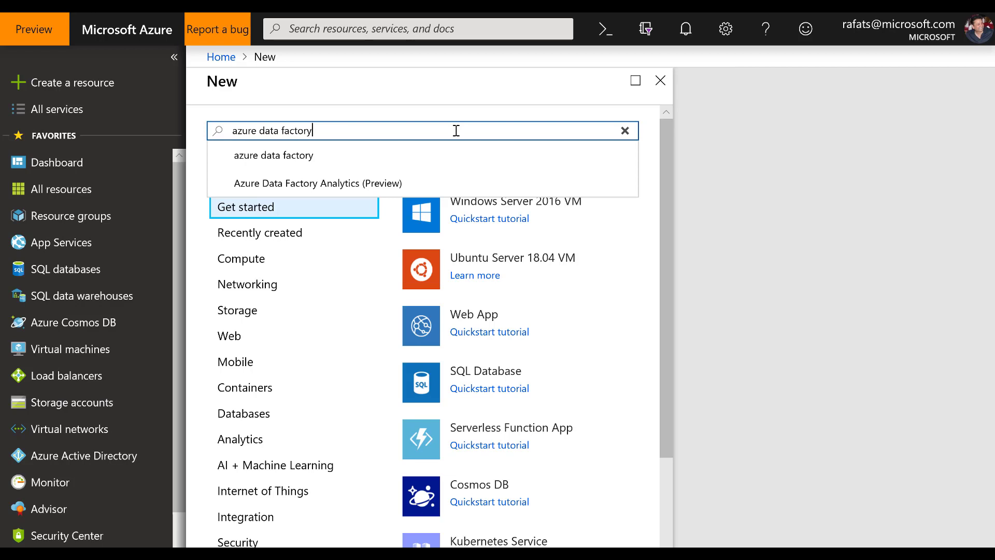
key(Return)
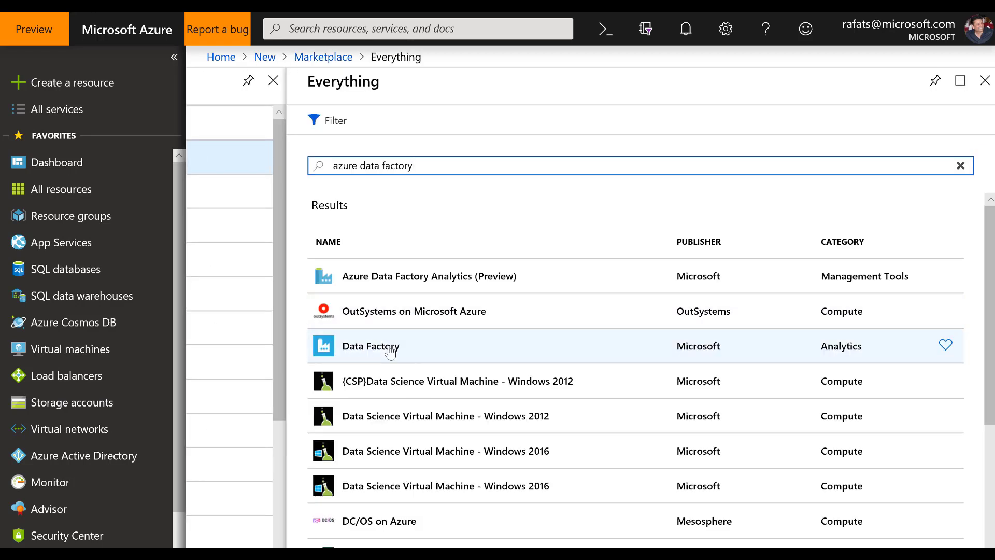
click(389, 351)
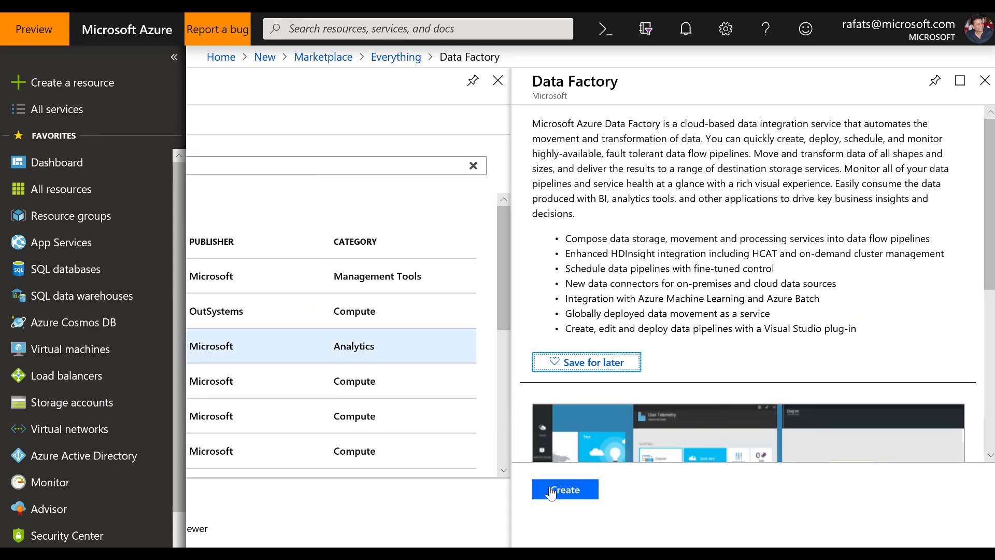
click(575, 489)
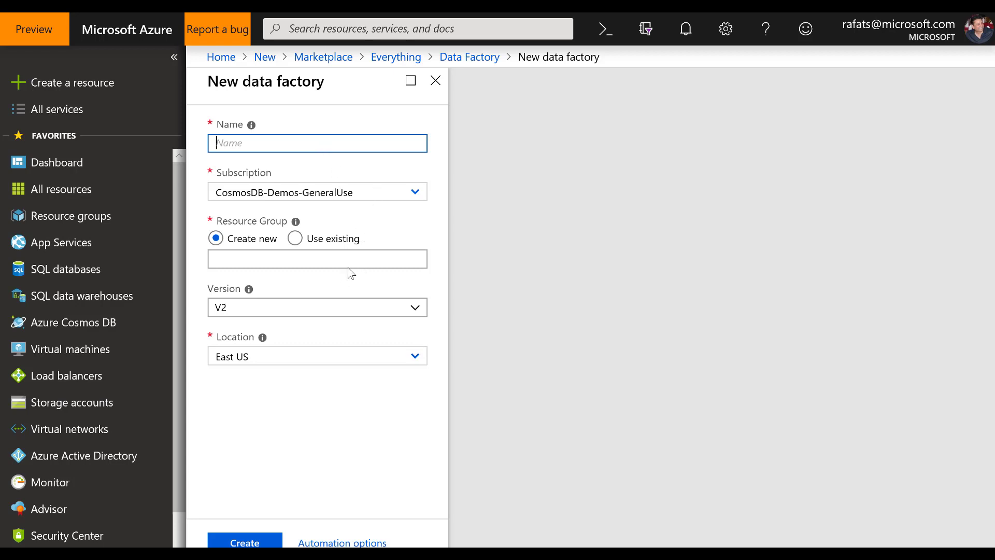
click(421, 313)
click(249, 348)
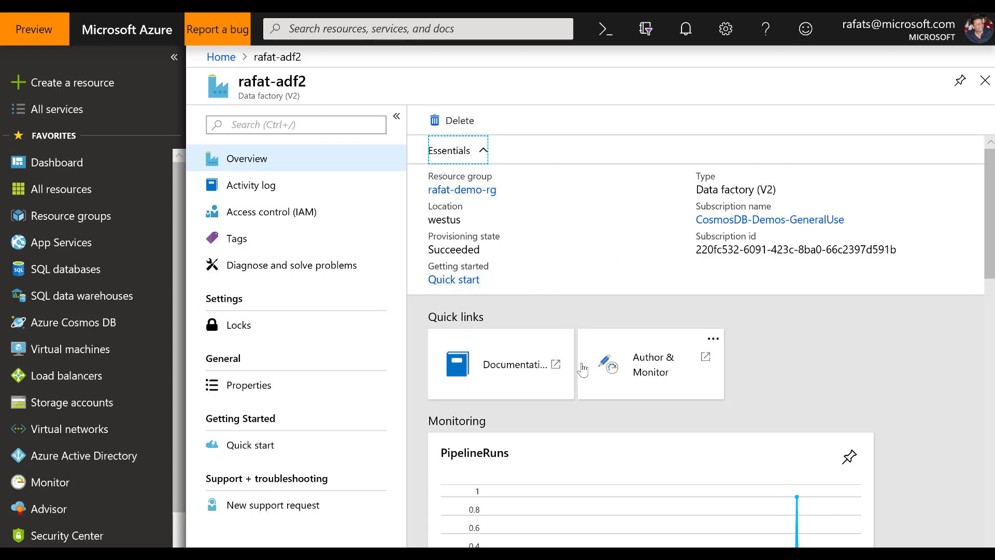
Step: Open Author & Monitor for the existing V2 data factory, dismiss the Data Flow preview banner and start a Copy Data task
click(668, 377)
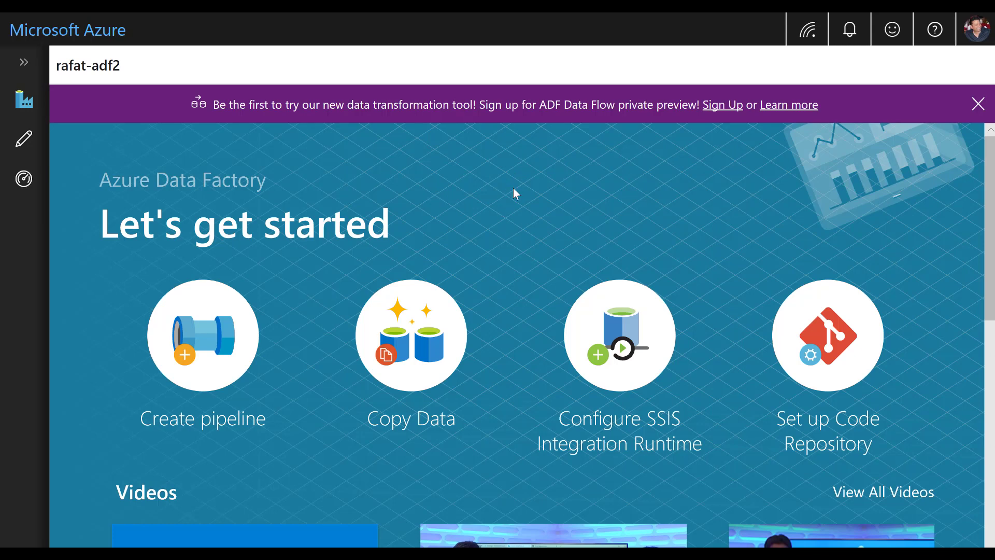
click(977, 104)
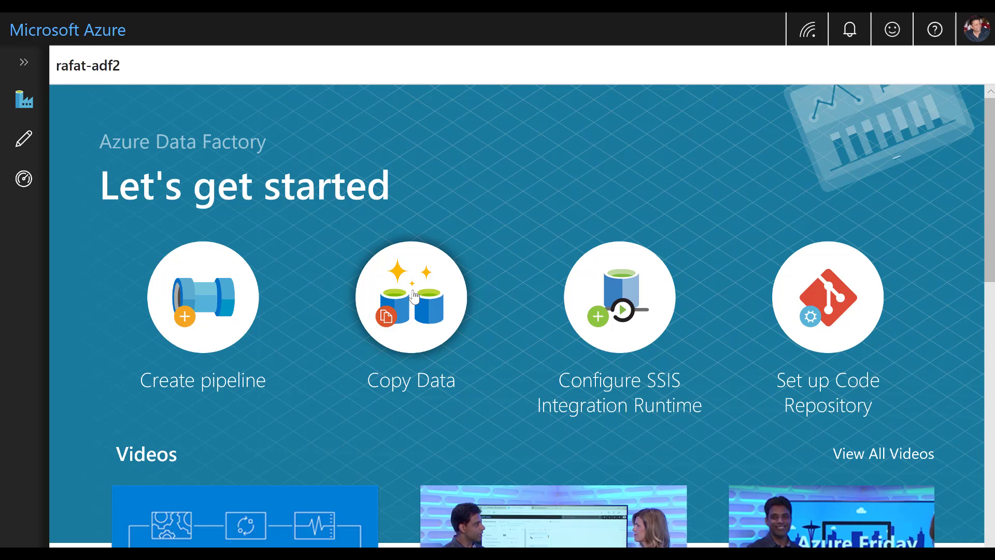
click(413, 296)
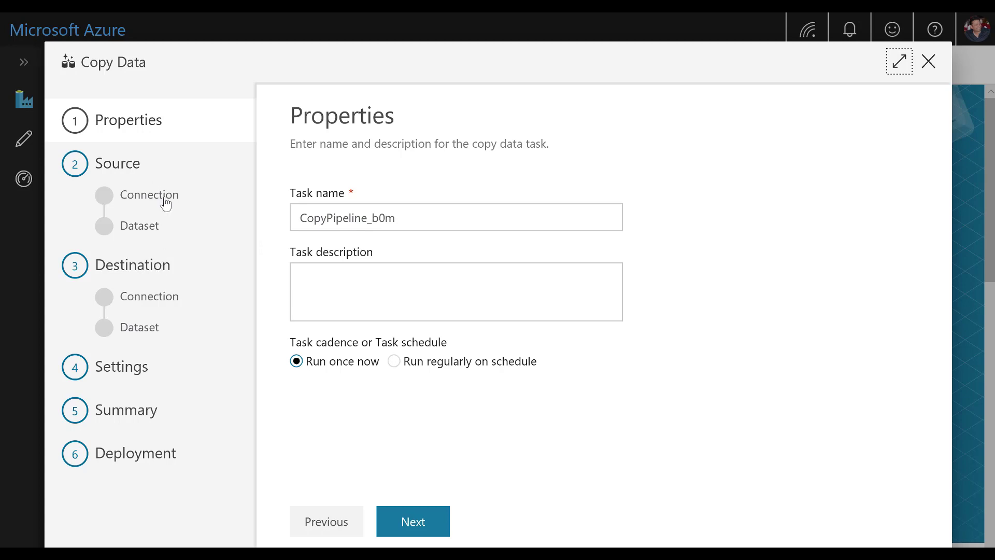
Step: Name the copy task HBase2CosmosDB and continue to the source data store selection
drag(415, 218, 251, 220)
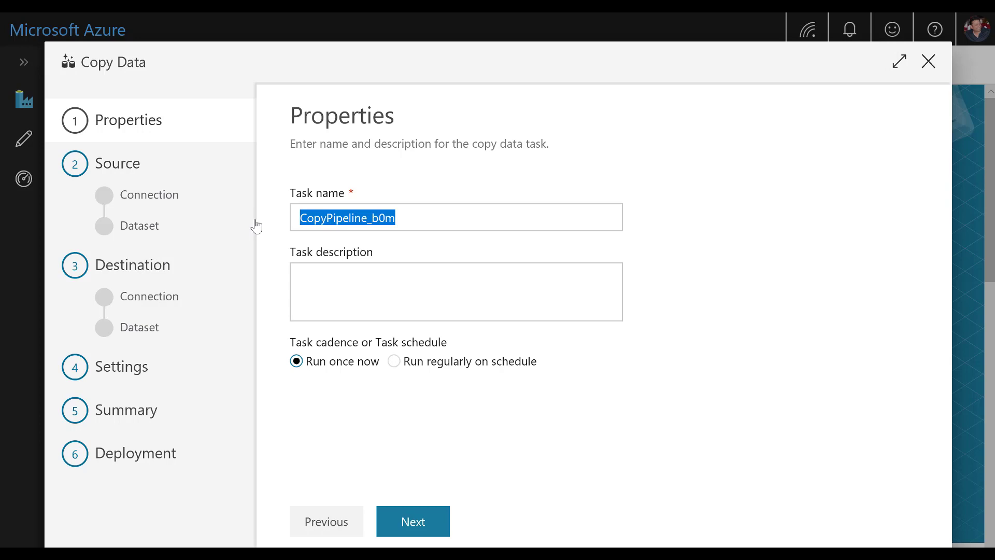
text(HBASE2)
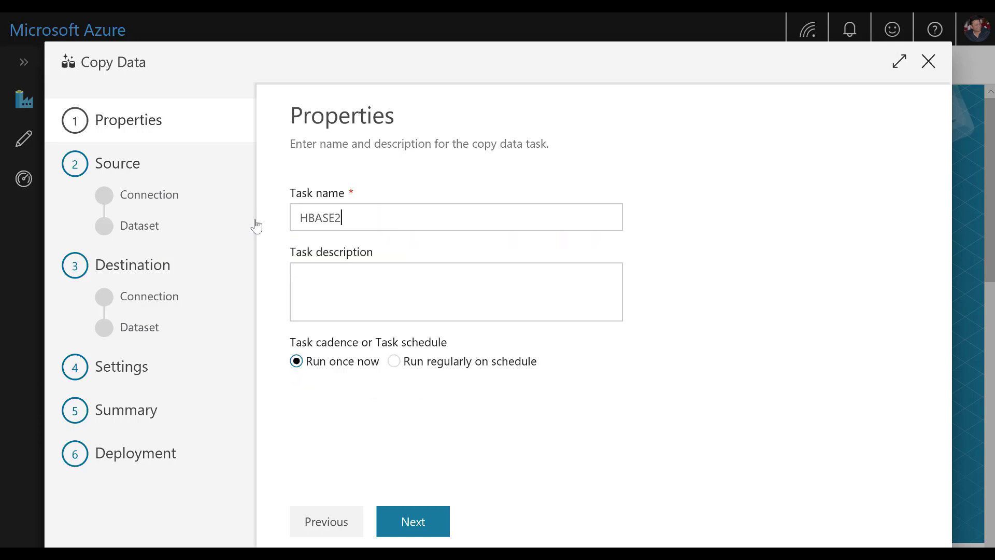
text(CosmosDB)
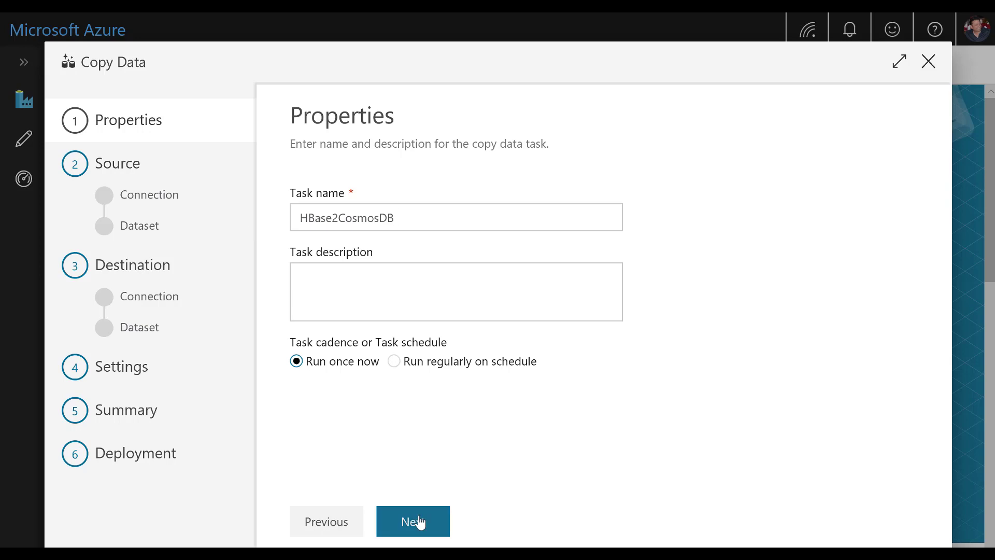
click(420, 521)
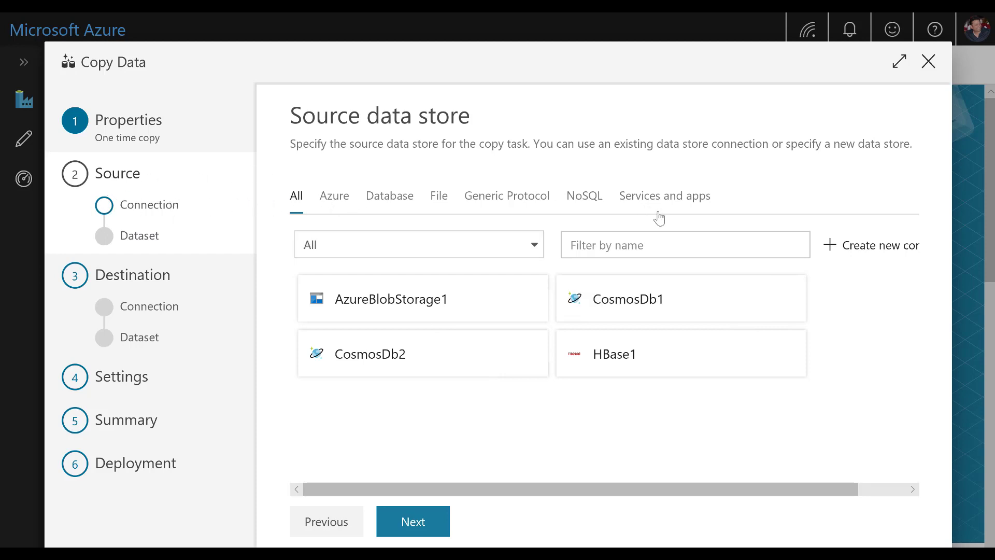
Step: Show the database connections and start creating a new source connection of the HBase type
click(386, 205)
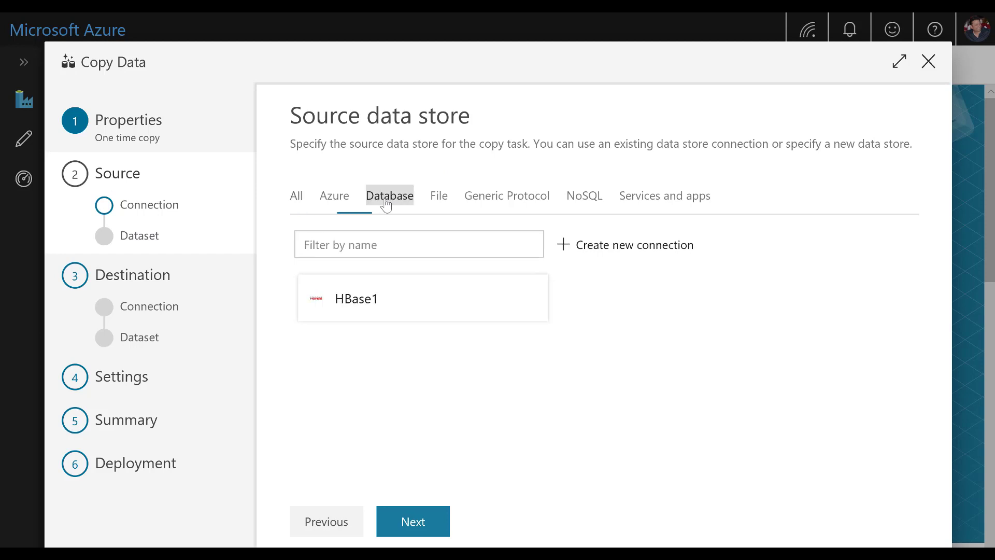
click(639, 257)
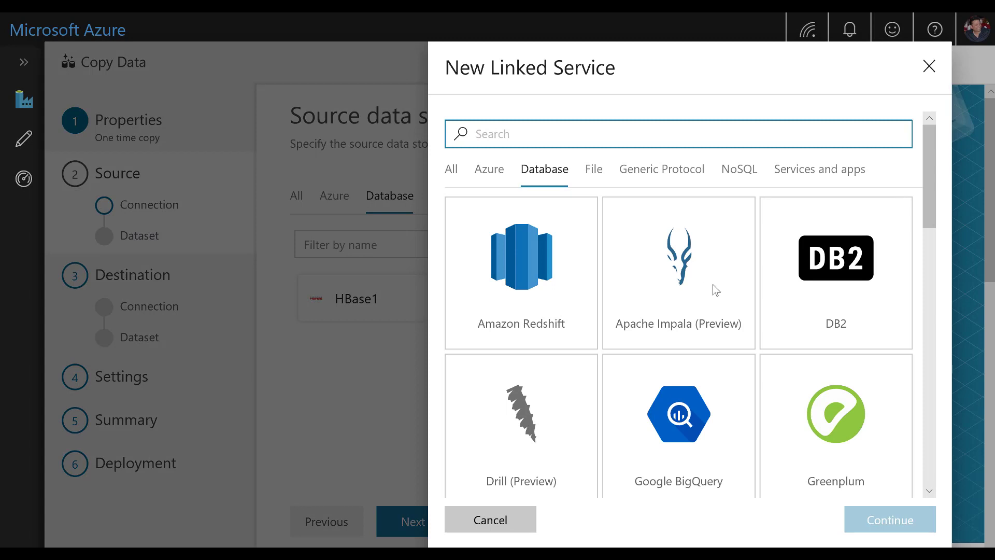
scroll(718, 285, down, 1)
scroll(718, 285, down, 5)
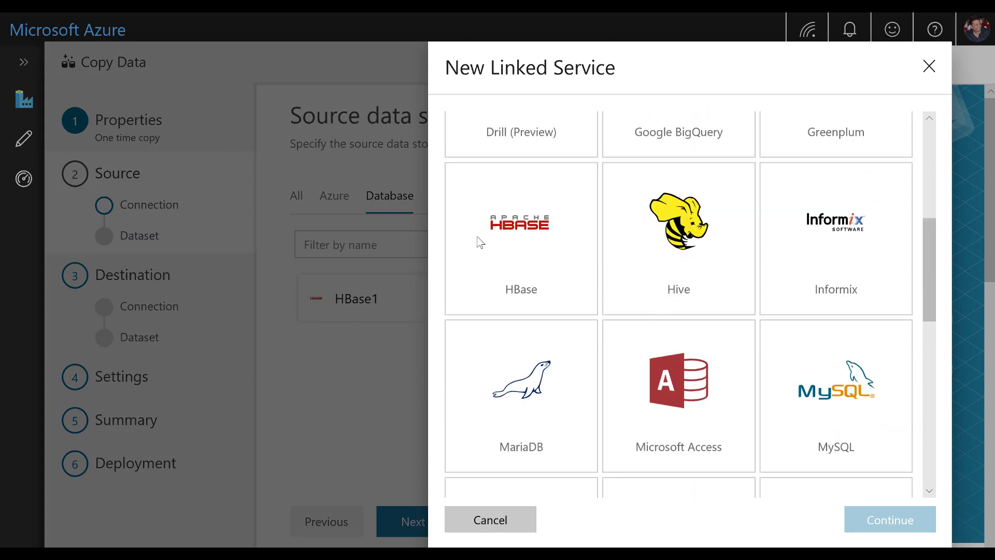
click(537, 236)
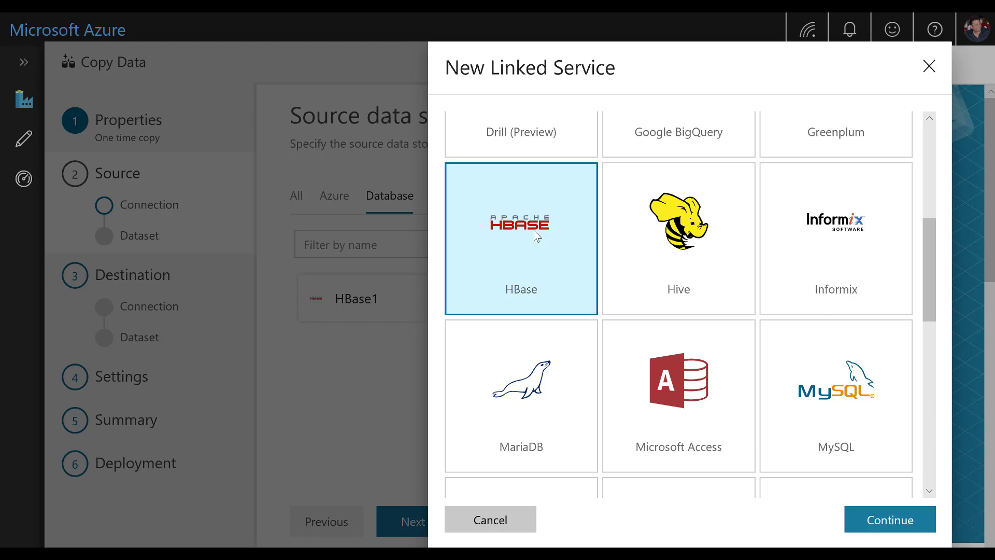
click(899, 527)
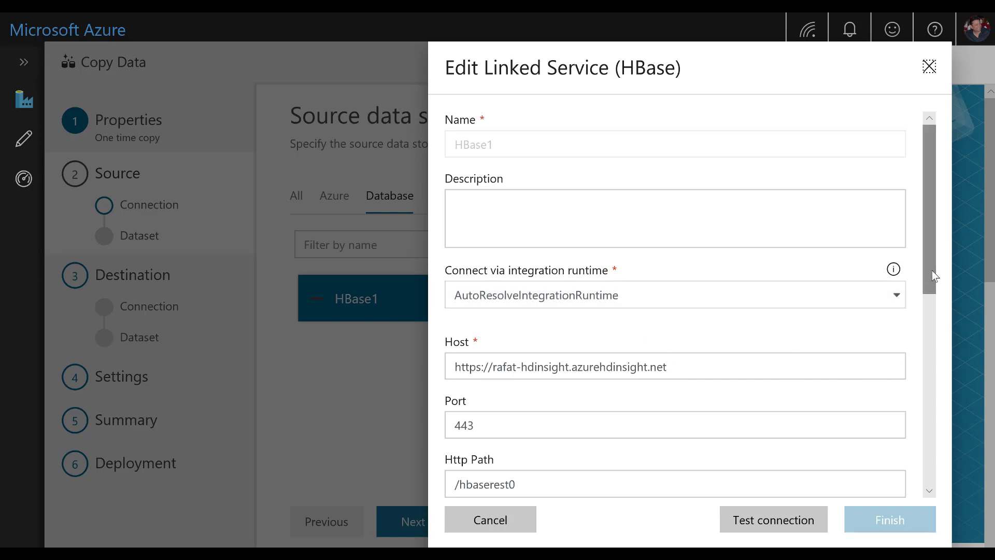
Step: Review the HBase1 linked service's host, port, HTTP path, authentication and SSL settings, and test its connection
drag(932, 269, 924, 300)
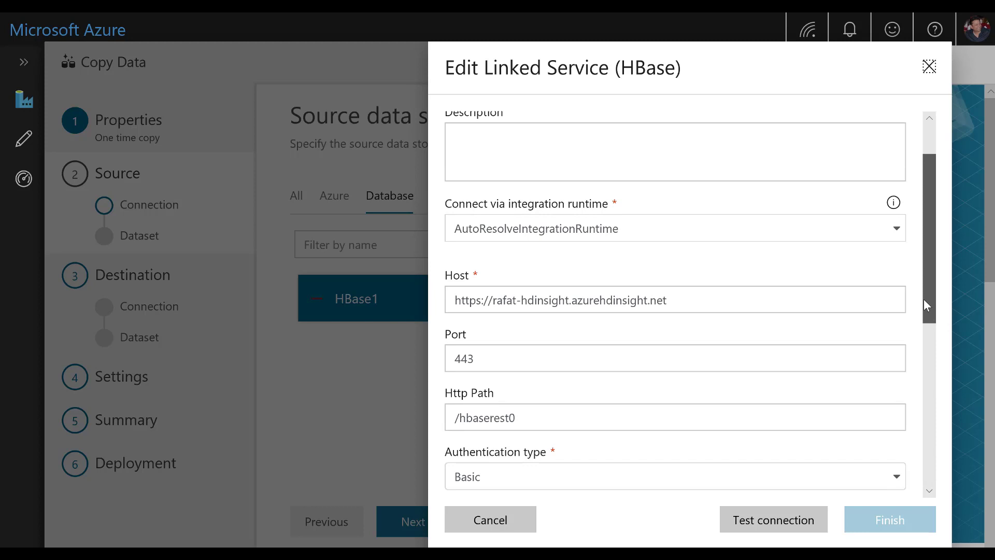
drag(923, 299, 920, 319)
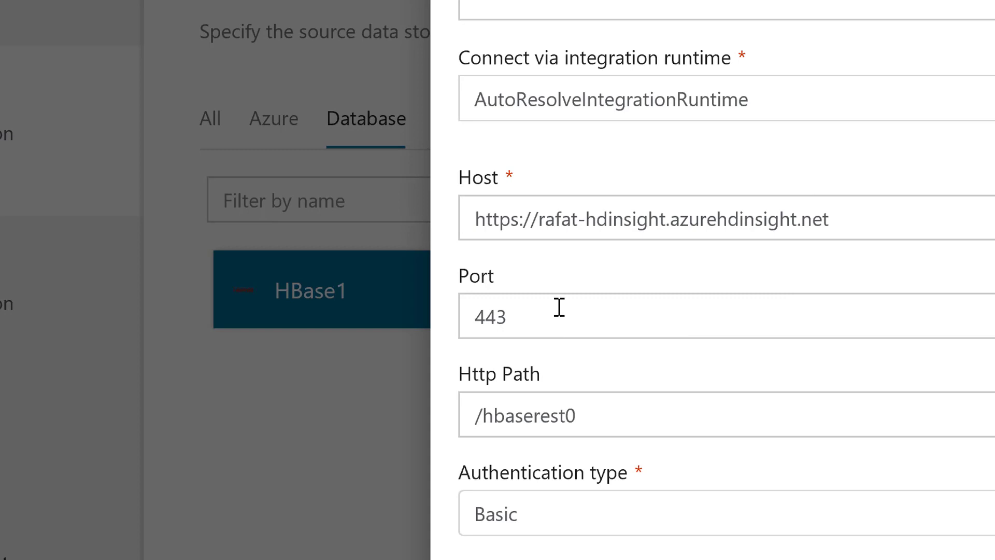
click(634, 416)
key(ctrl+a)
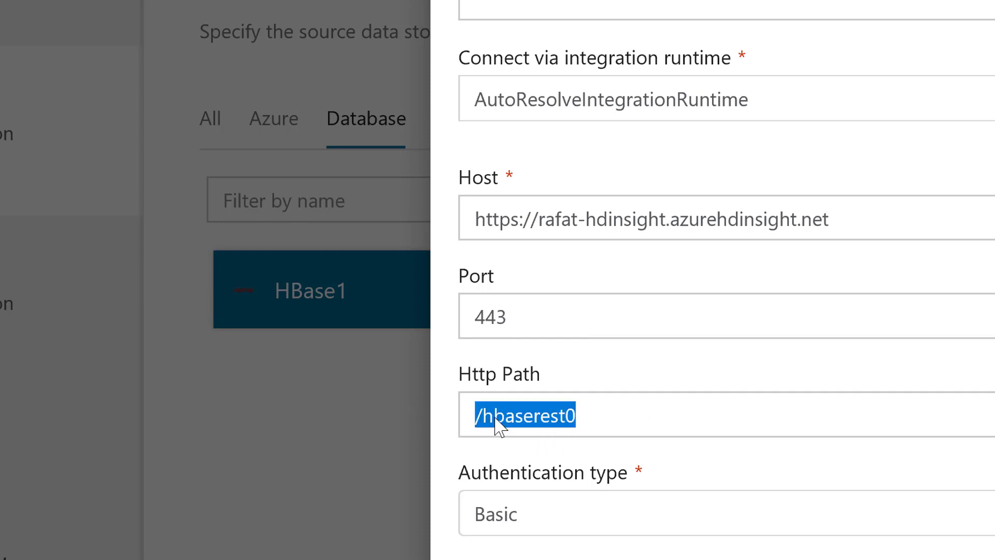
click(675, 371)
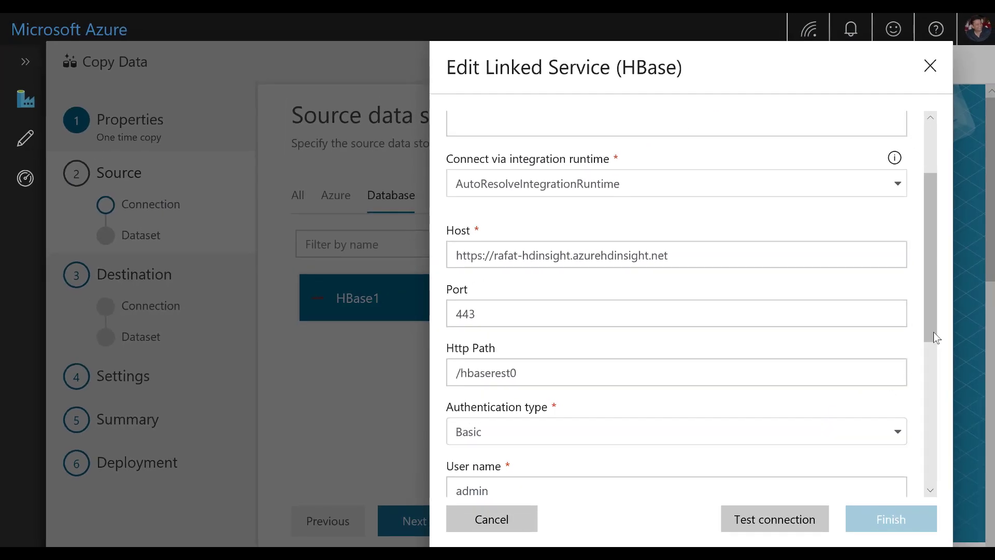
drag(931, 323, 920, 446)
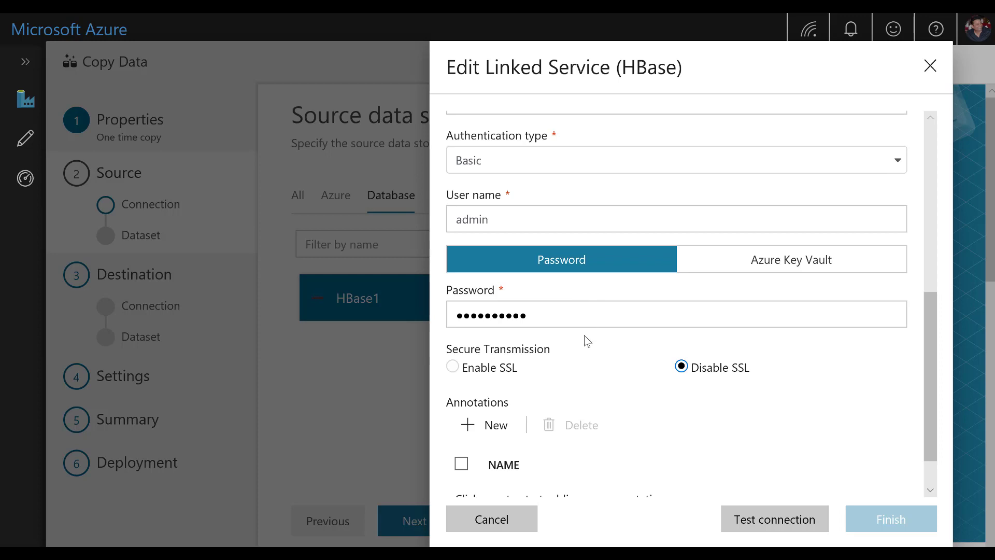
click(786, 527)
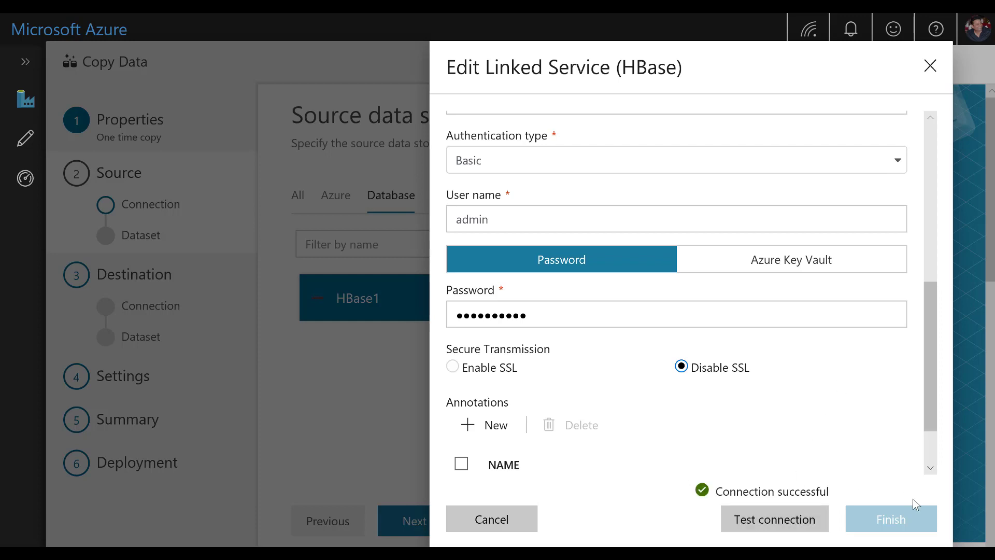
scroll(927, 464, down, 1)
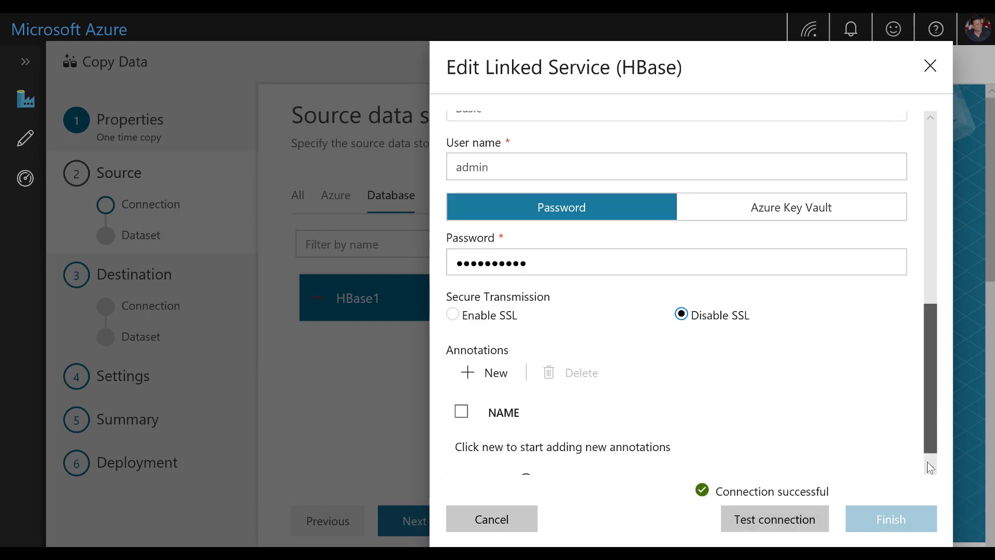
scroll(928, 462, down, 1)
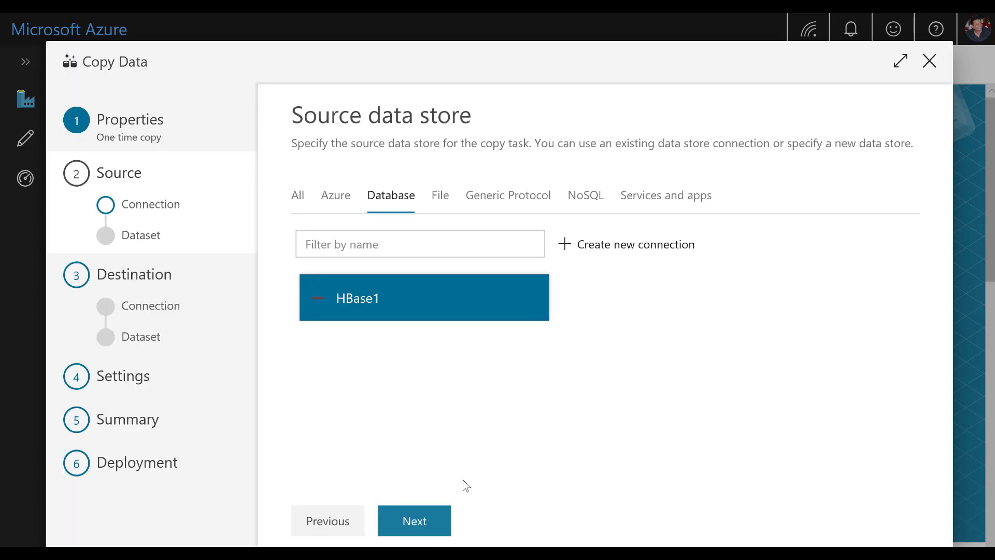
Step: Continue with HBase1 as the source, filter the existing tables by "demo" and select the "demo" table for copying
mouse_move(347, 309)
click(424, 533)
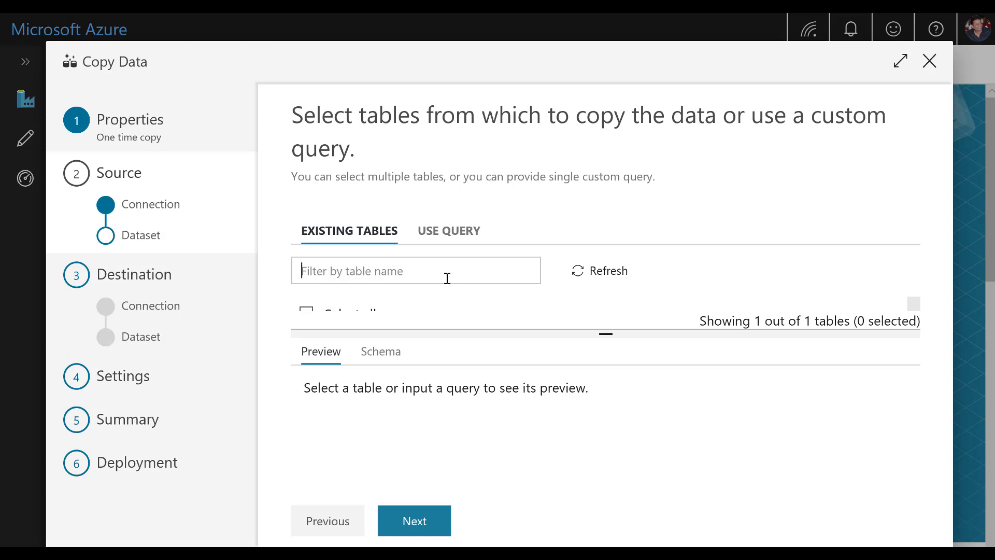
text(demo)
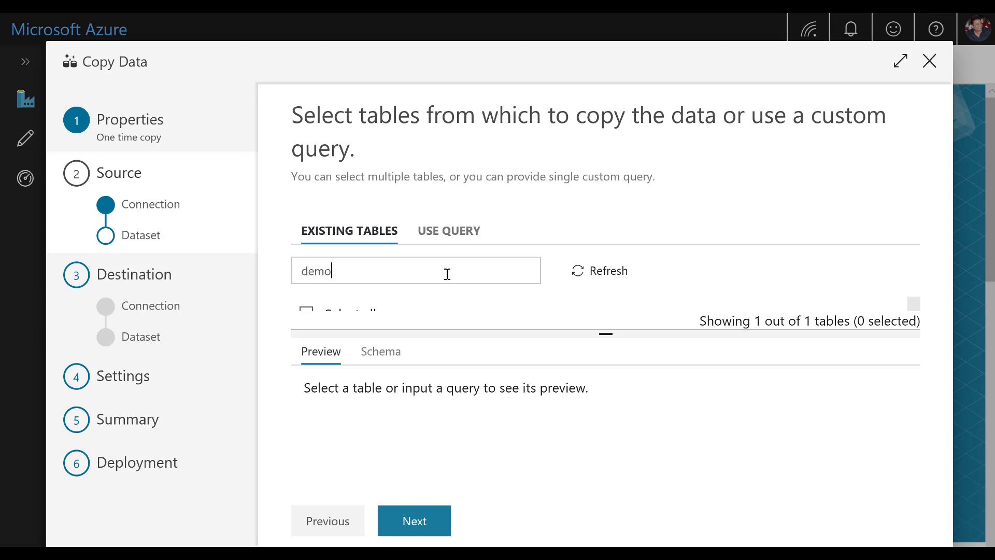
click(591, 286)
drag(604, 333, 599, 389)
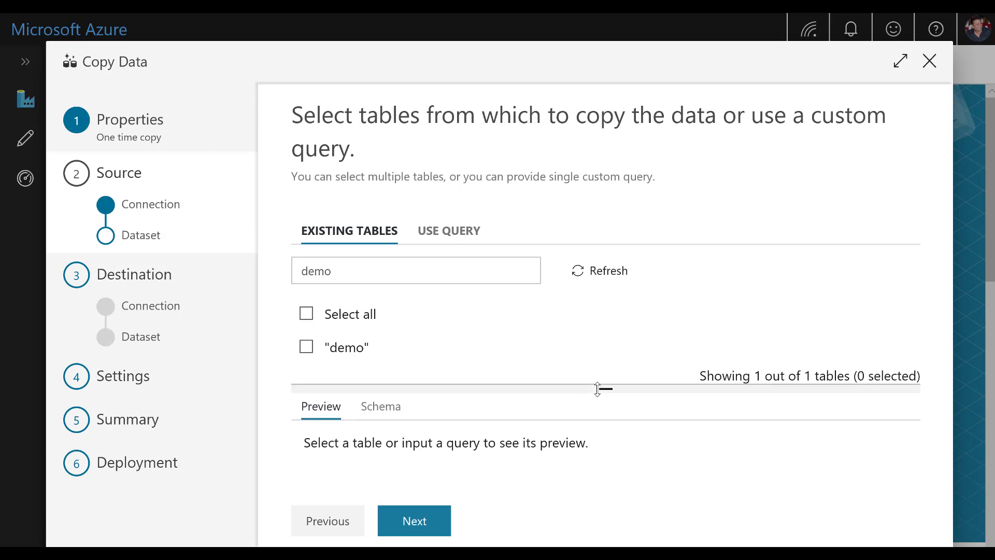
click(308, 352)
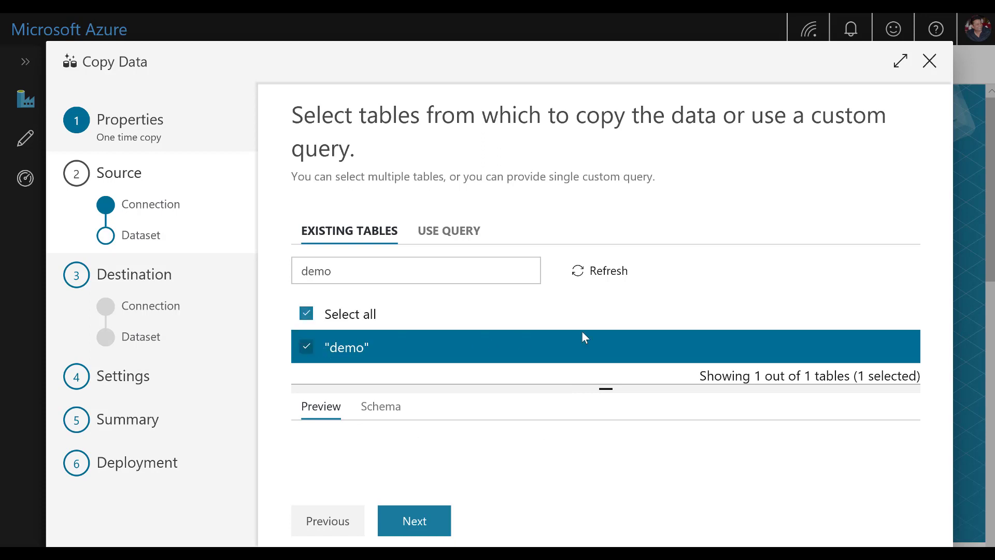
drag(606, 389, 606, 338)
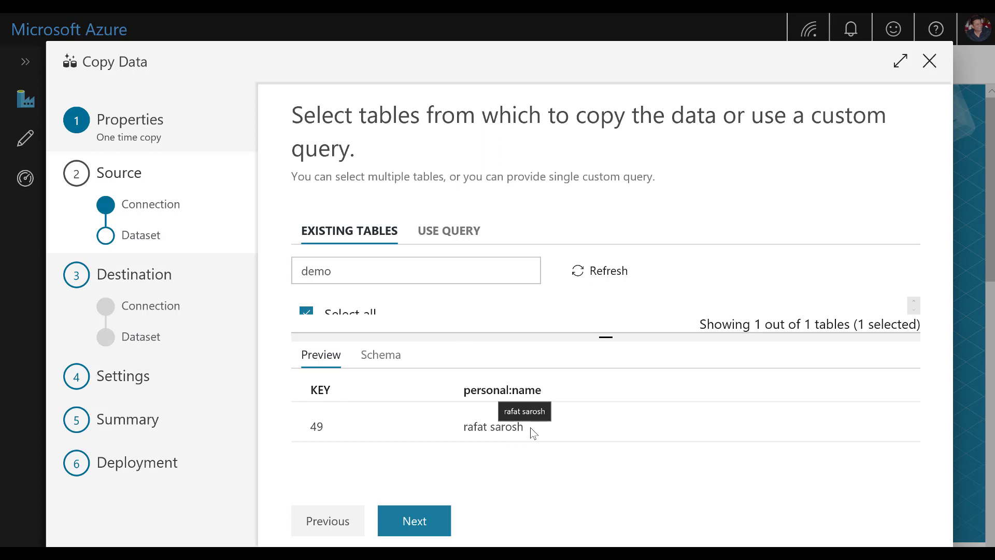
click(425, 526)
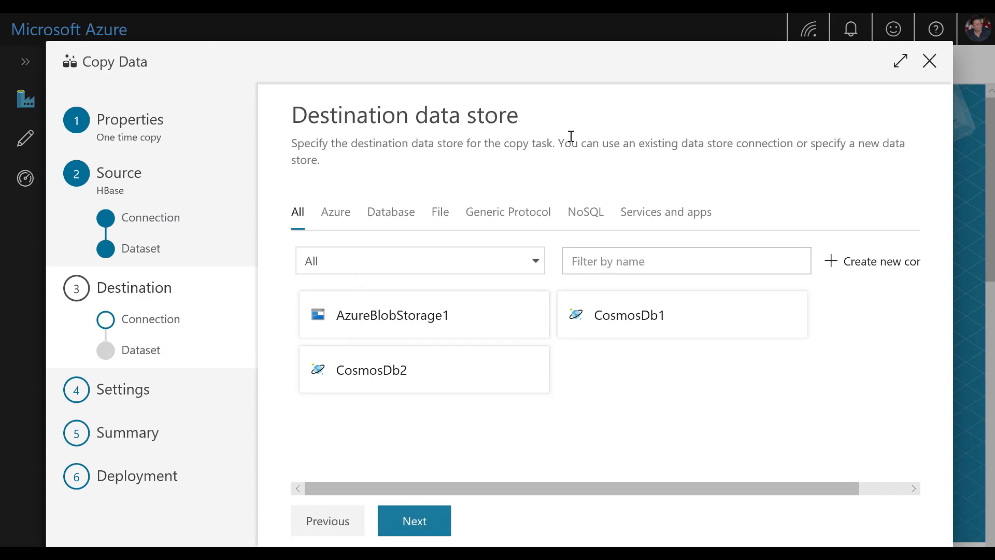
Step: Dismiss the choices for a new destination connection and select the existing CosmosDb1 data store
click(866, 270)
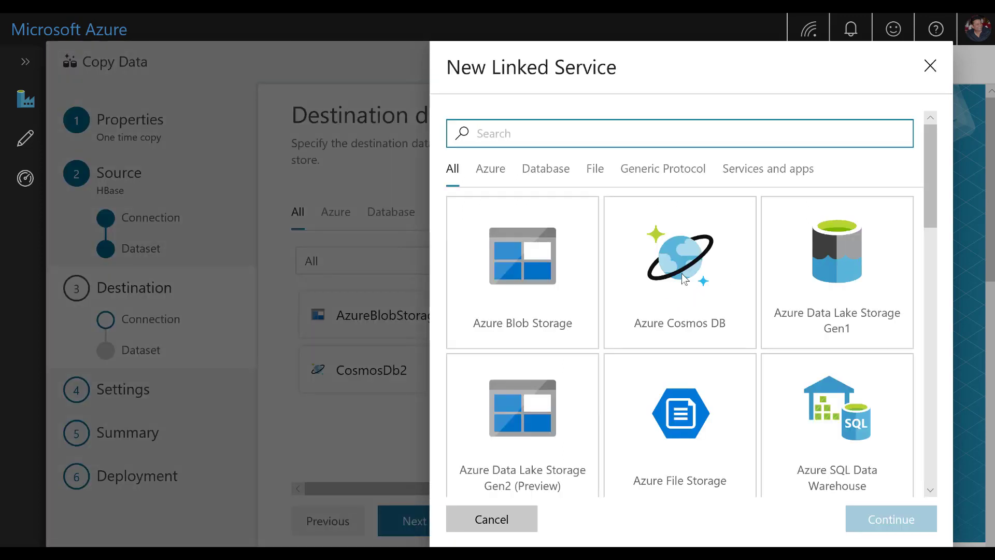
click(931, 68)
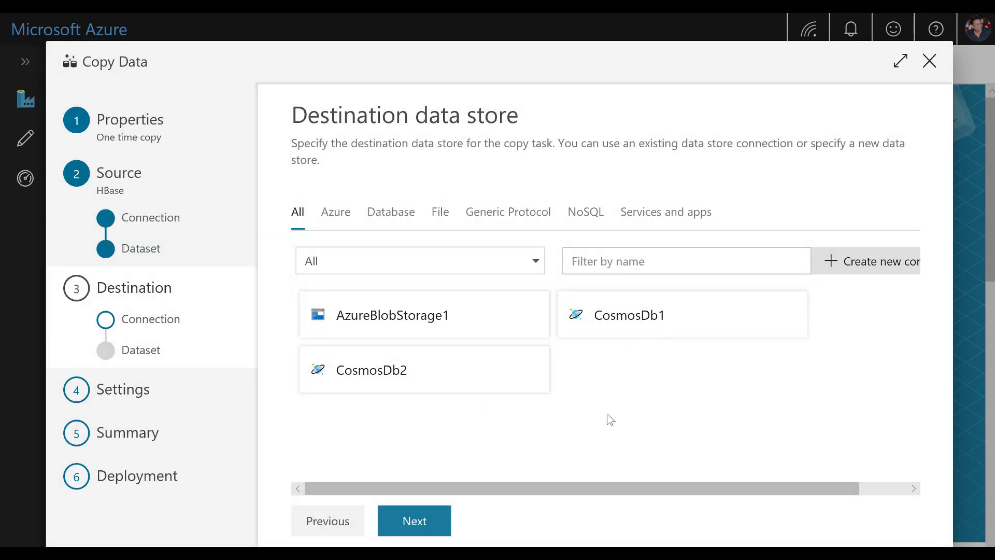
click(647, 328)
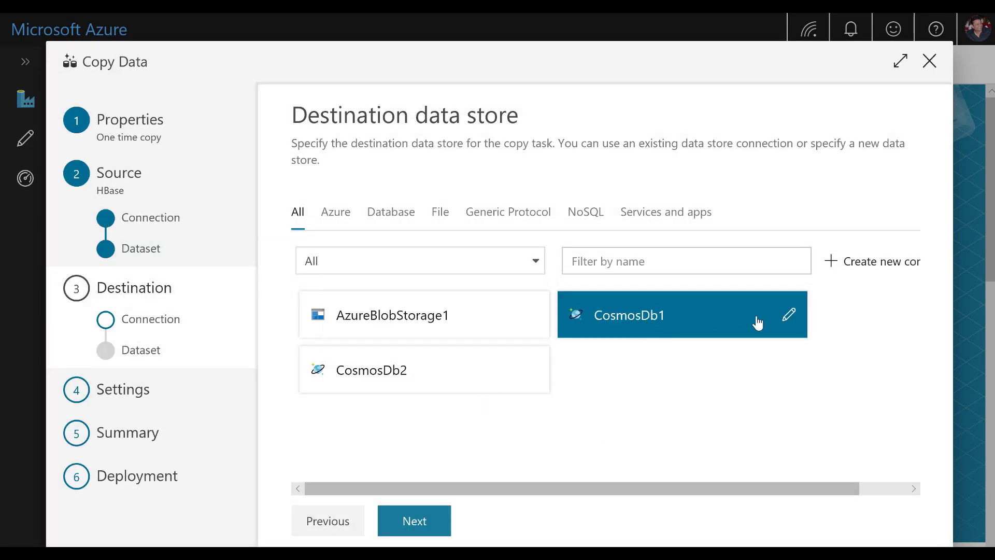
Step: Review the CosmosDb1 linked service's account URI, access key and database settings, and test its connection
click(788, 316)
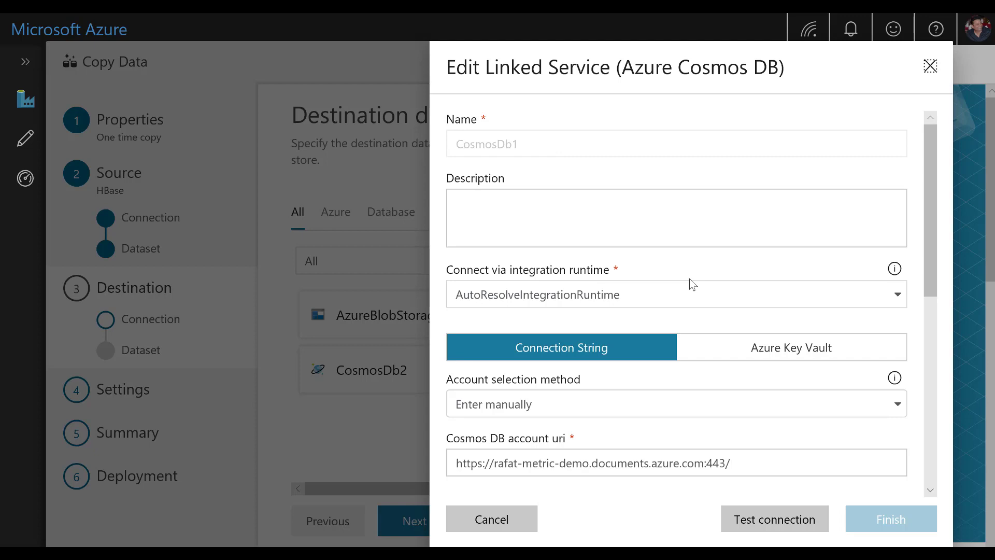
scroll(689, 278, down, 3)
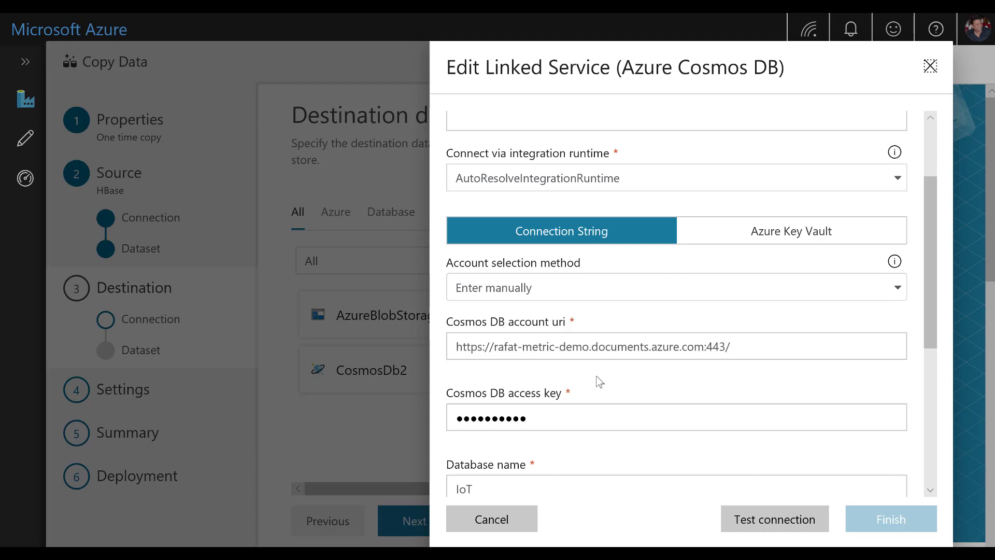
scroll(599, 382, down, 3)
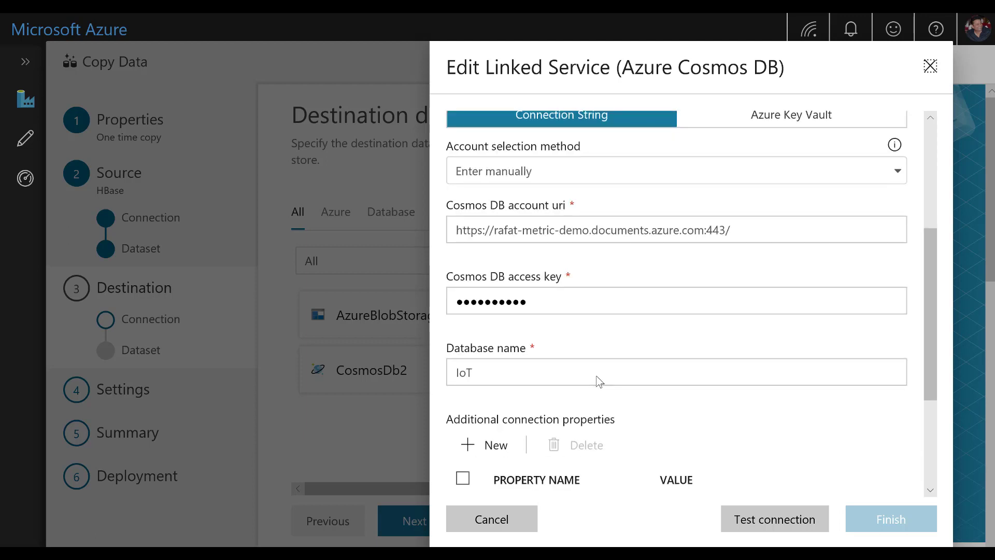
scroll(595, 377, down, 3)
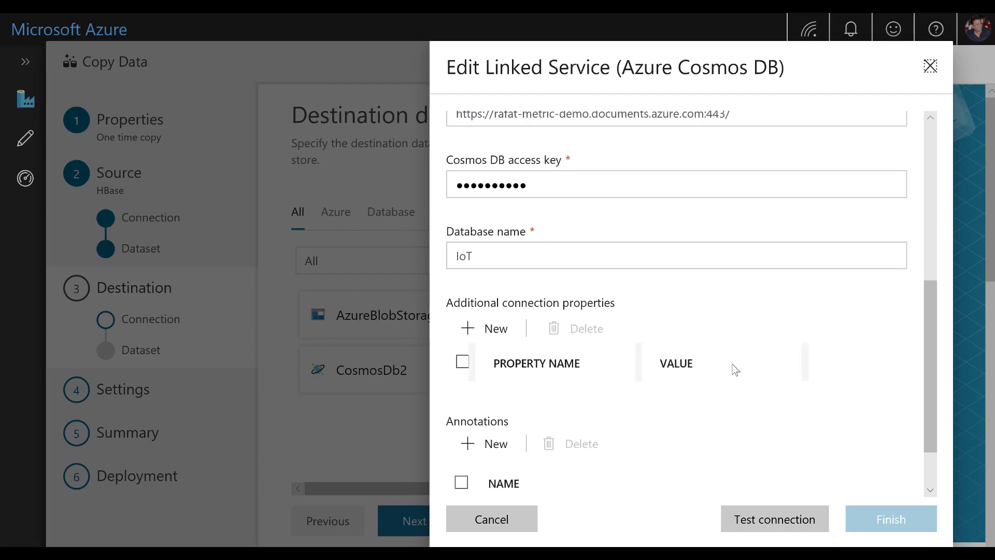
scroll(725, 310, down, 2)
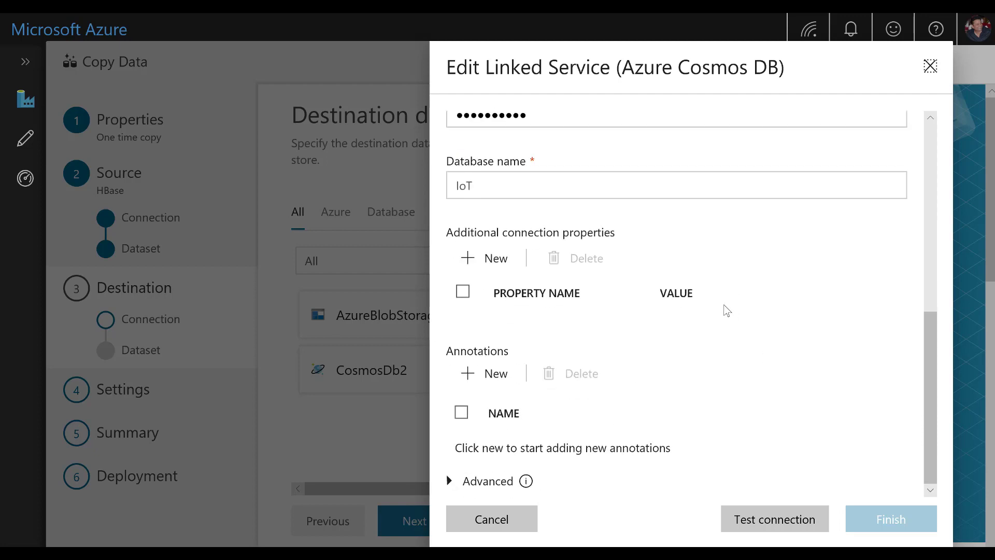
click(786, 522)
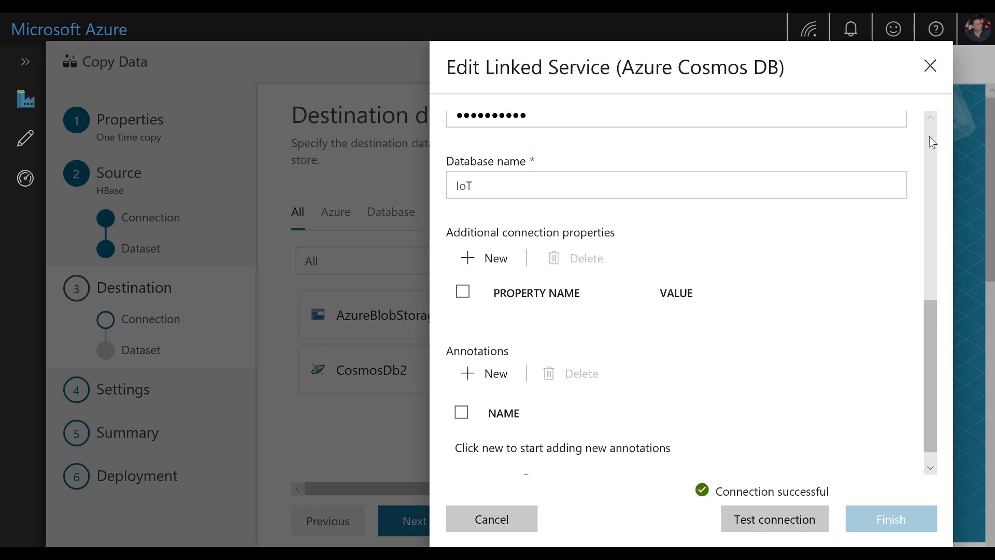
scroll(929, 136, up, 7)
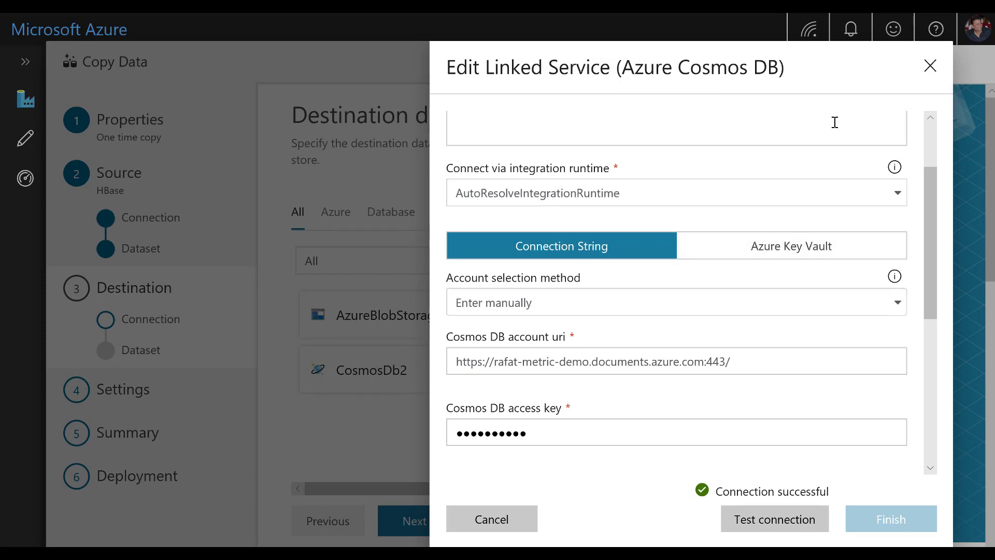
click(931, 66)
Step: Accept CosmosDb1 as the destination connection and continue to the table mapping
mouse_move(620, 322)
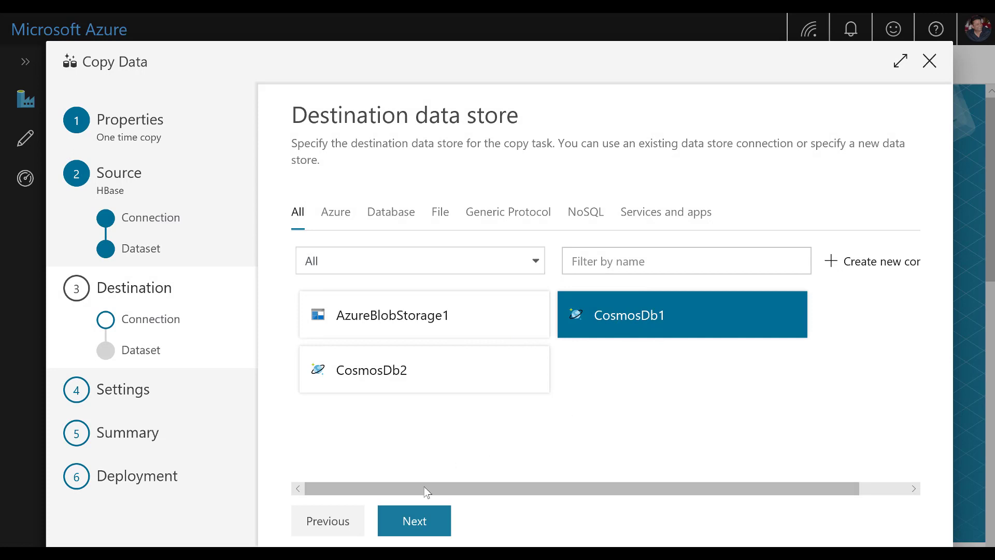
click(420, 522)
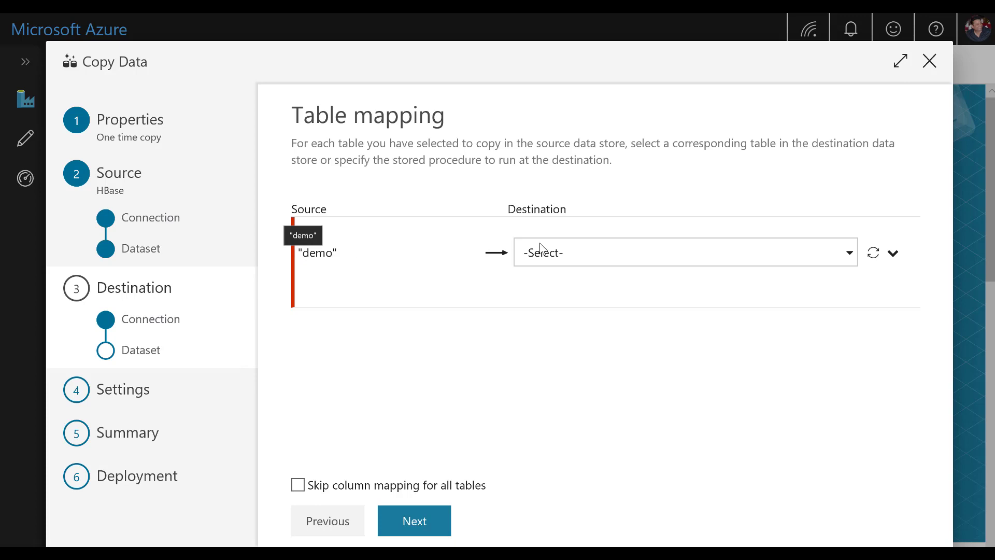
Step: Map the source table "demo" to the IoT collection in the destination and continue to the column mapping
click(685, 268)
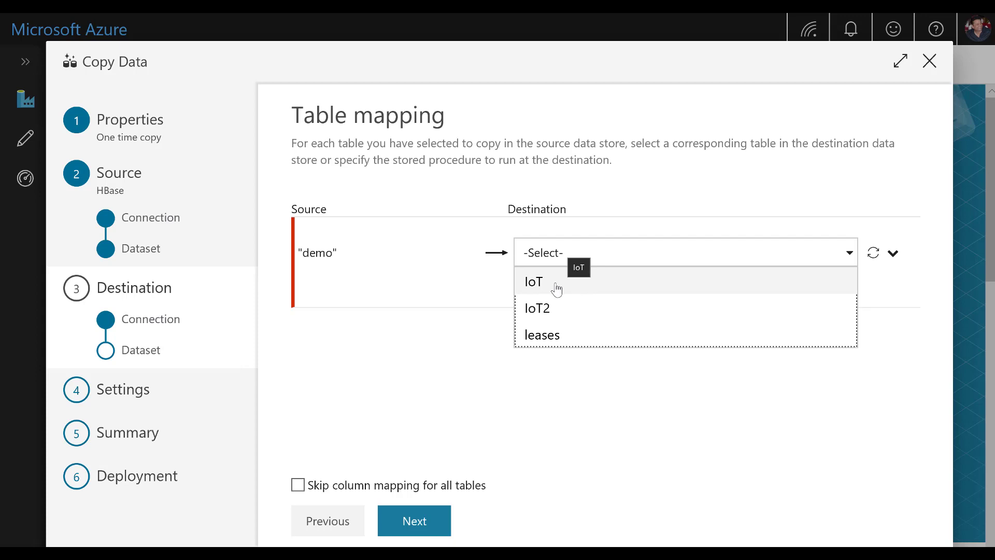
click(556, 290)
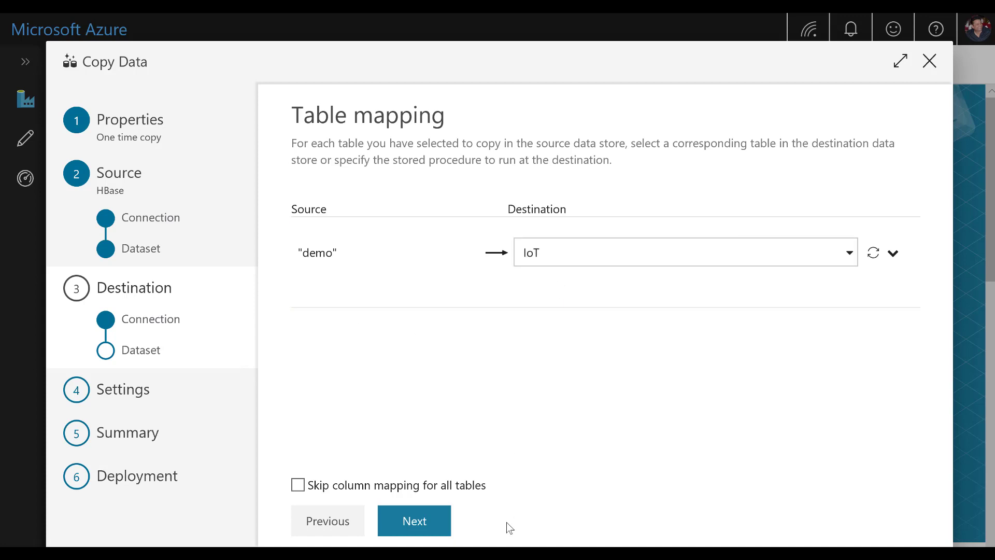
click(428, 524)
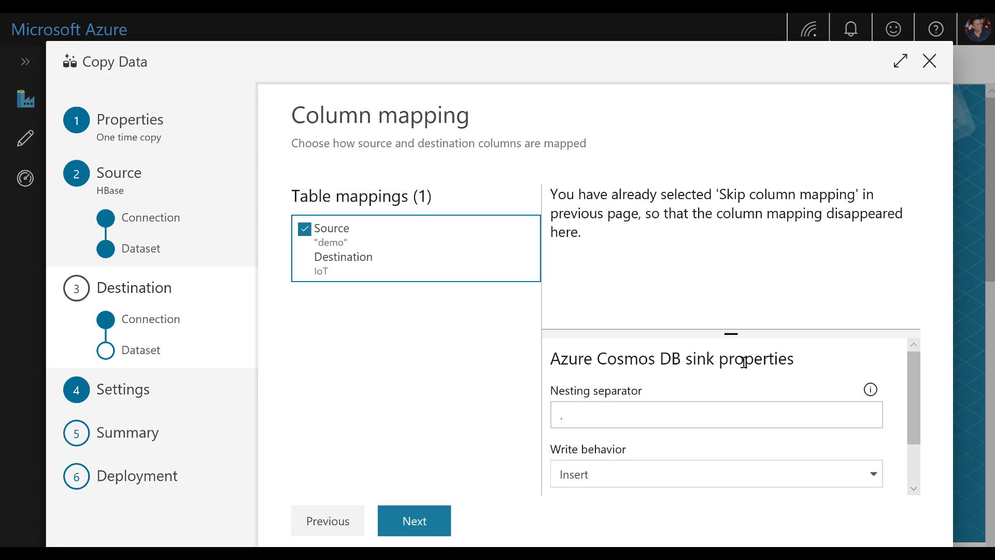
Step: Review the Cosmos DB sink's write behavior choices and batch size, keep Insert, and continue to the copy settings
drag(916, 372, 916, 451)
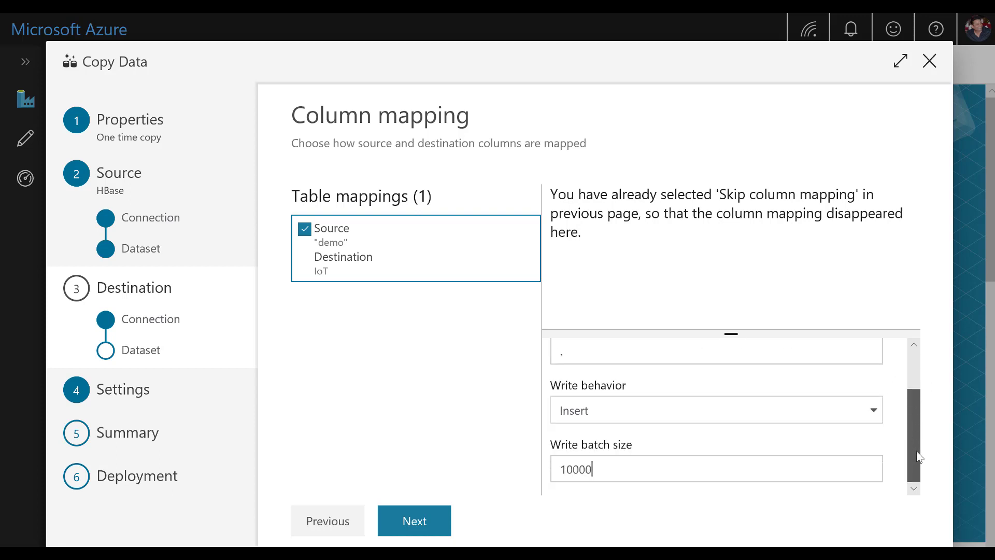
click(631, 417)
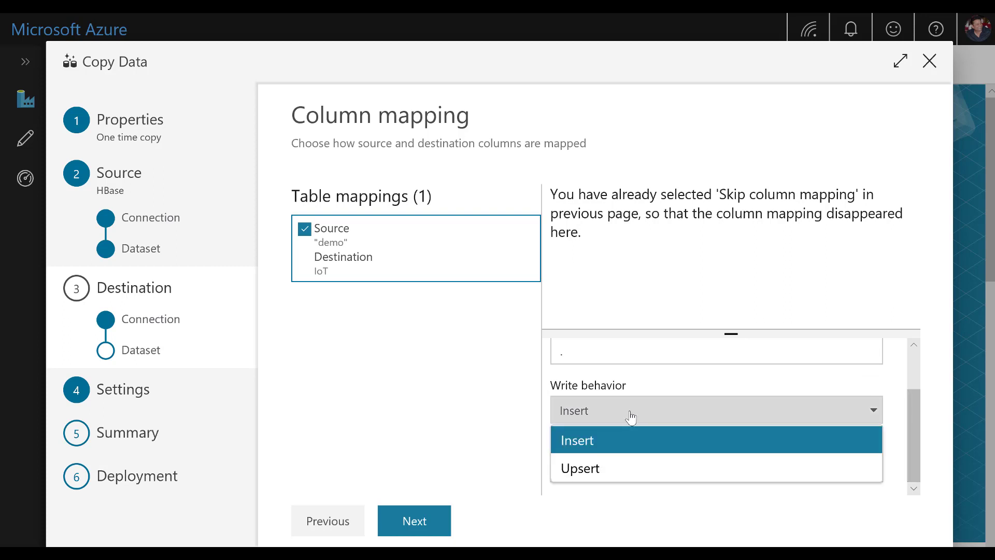
click(673, 389)
click(696, 467)
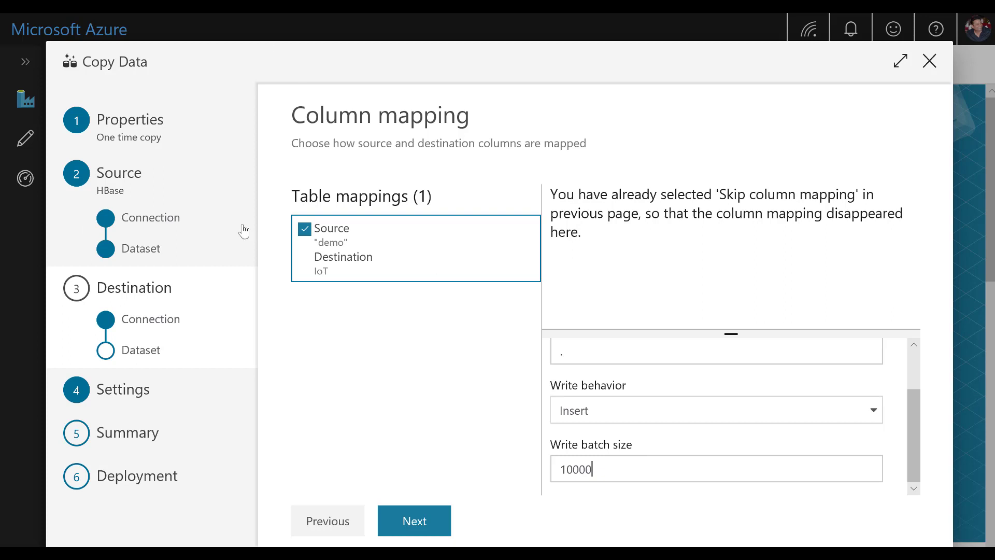
click(427, 522)
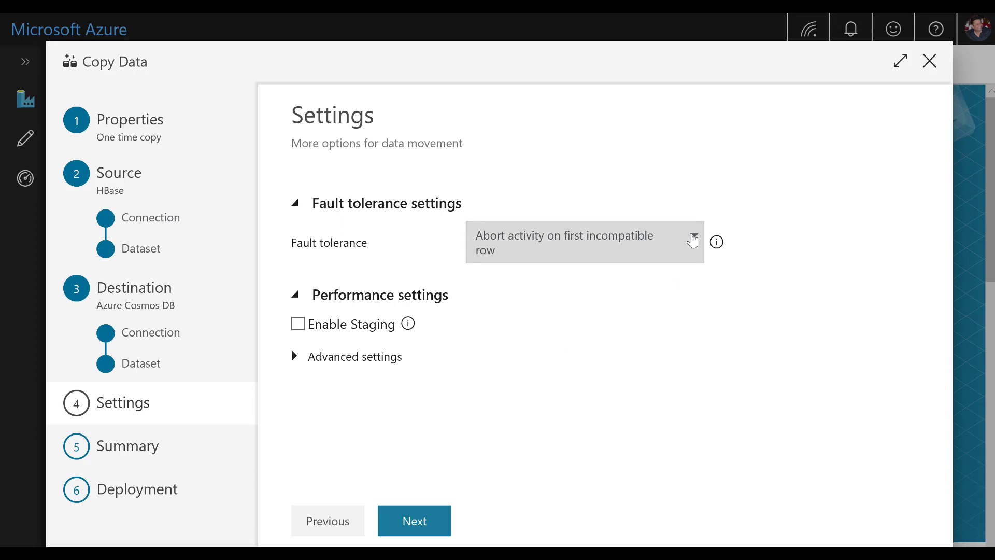
Step: Set fault tolerance to skip incompatible rows, keep the advanced data integration unit on Auto, and continue to the summary
click(692, 241)
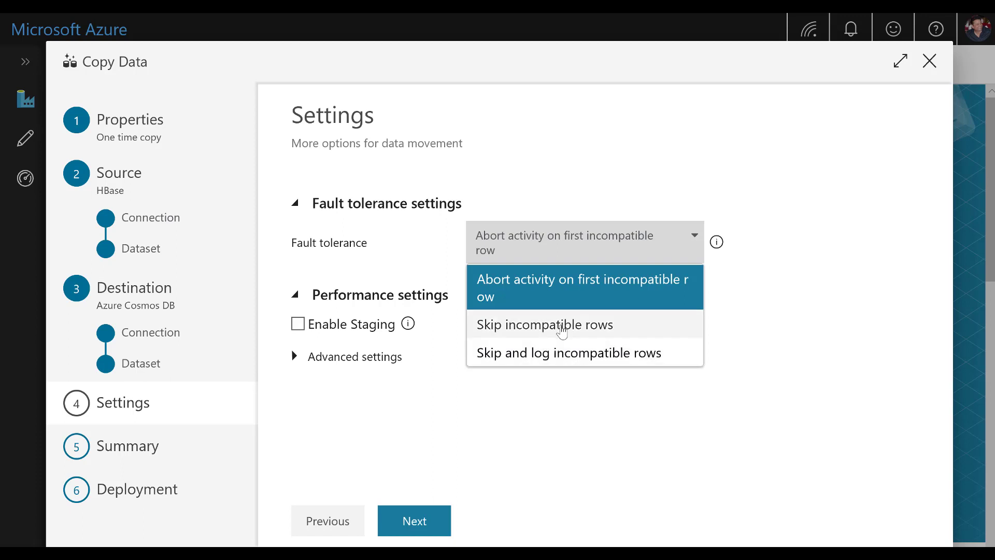
click(561, 329)
click(295, 342)
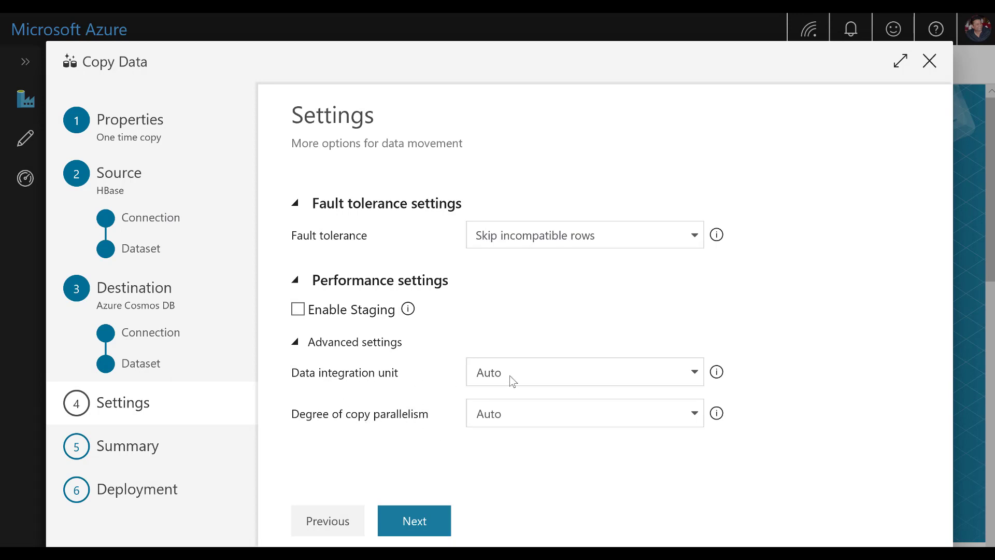
click(540, 374)
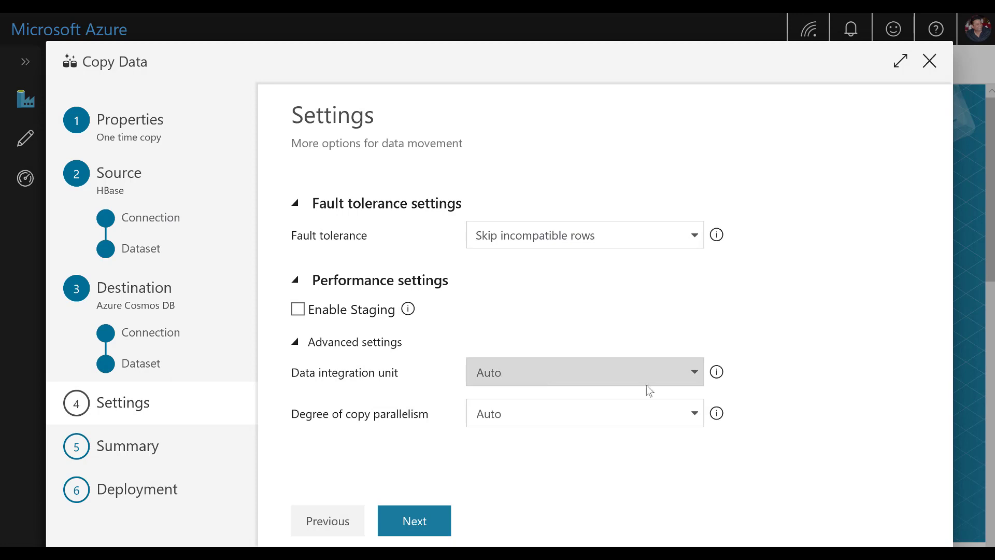
click(694, 379)
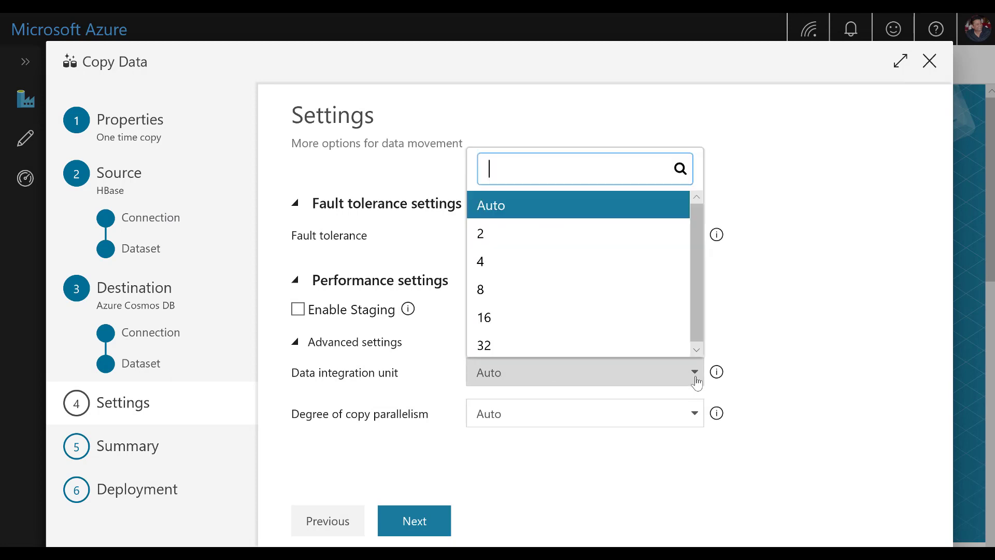
click(735, 309)
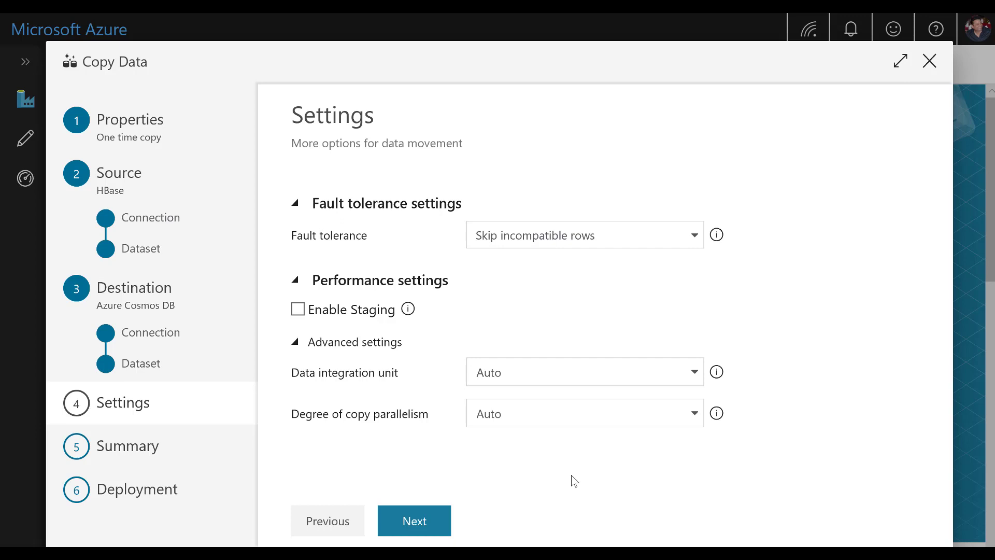
click(426, 517)
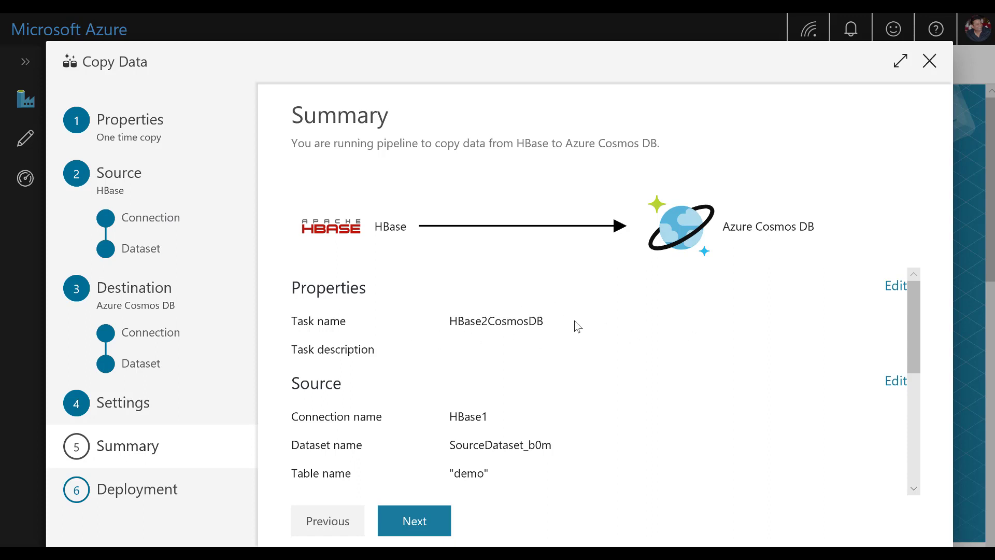
Step: Review the HBase2CosmosDB summary, deploy the copy pipeline and open its monitoring view
scroll(586, 346, down, 5)
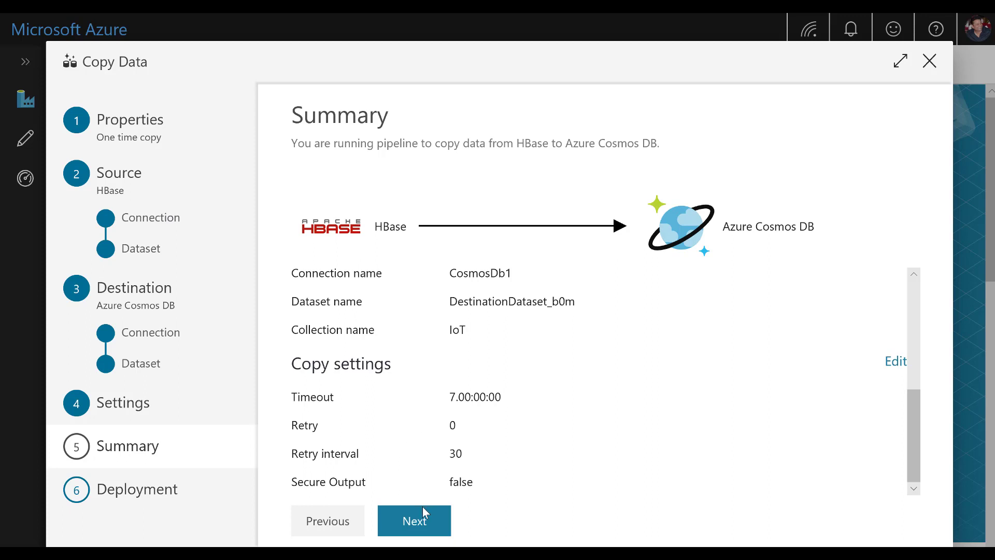
click(420, 531)
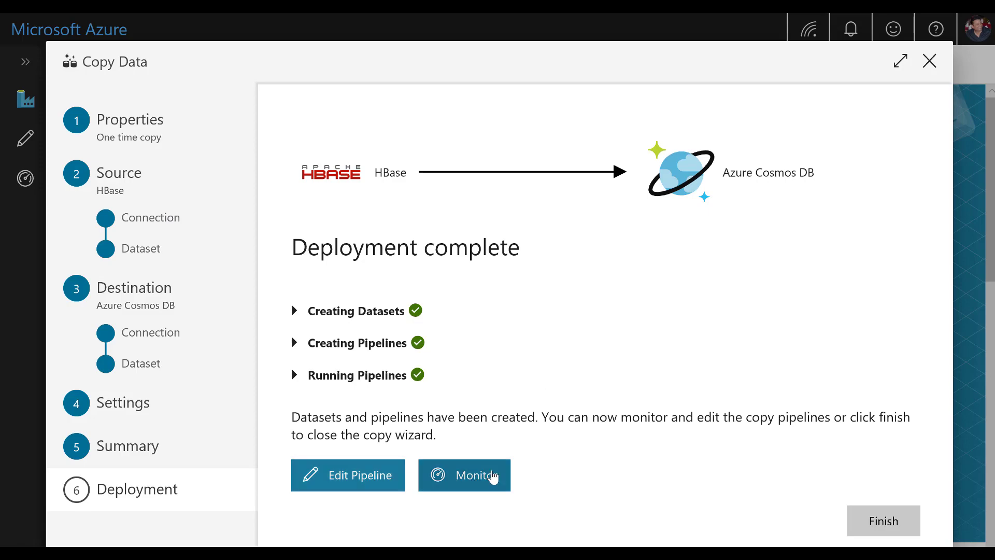
click(492, 475)
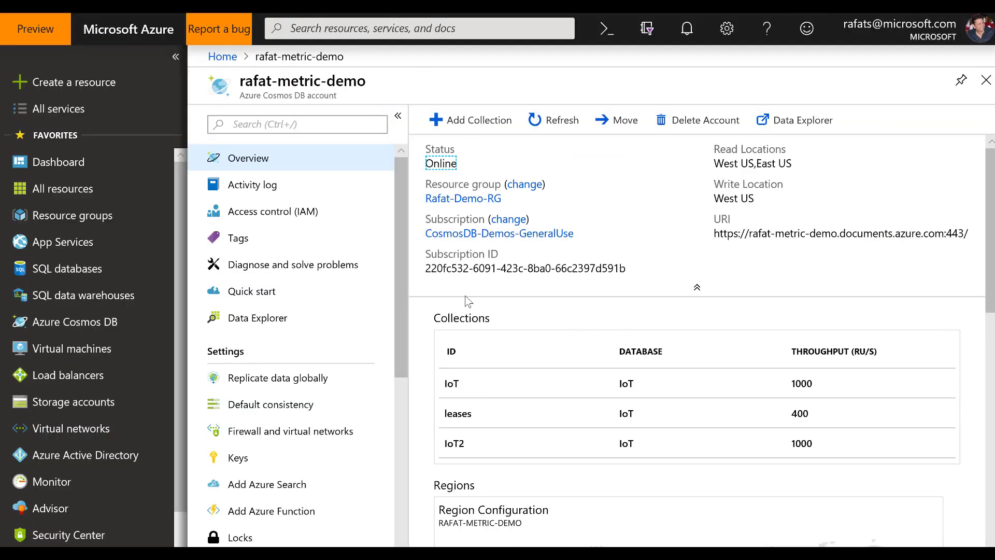
Step: In the rafat-metric-demo Cosmos DB account, browse the IoT collection's documents in Data Explorer and open the listed document
click(265, 323)
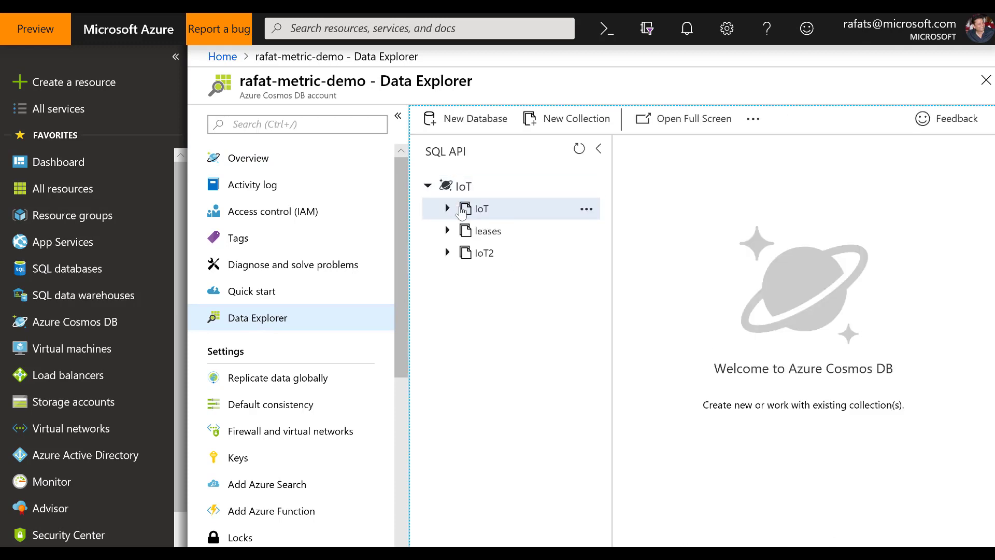
click(463, 209)
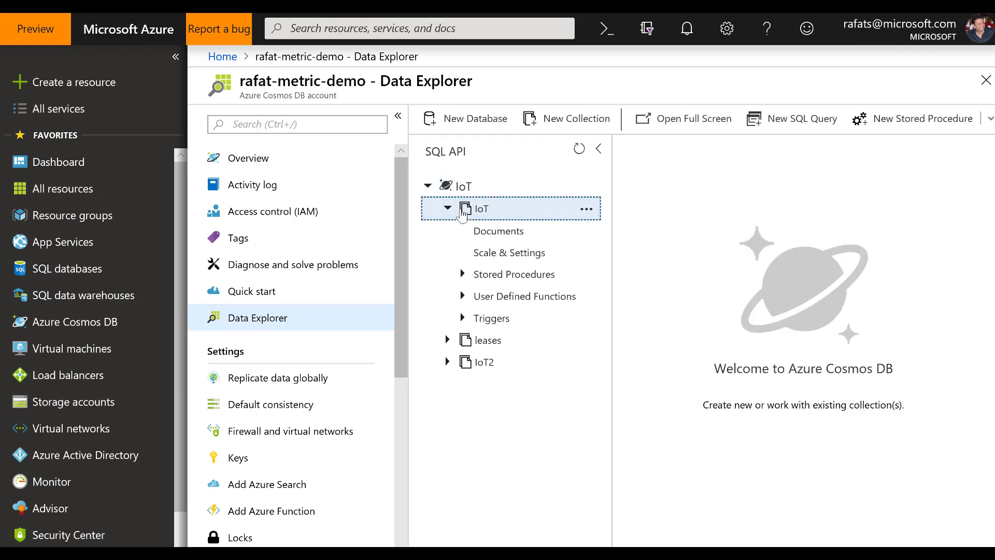
click(518, 234)
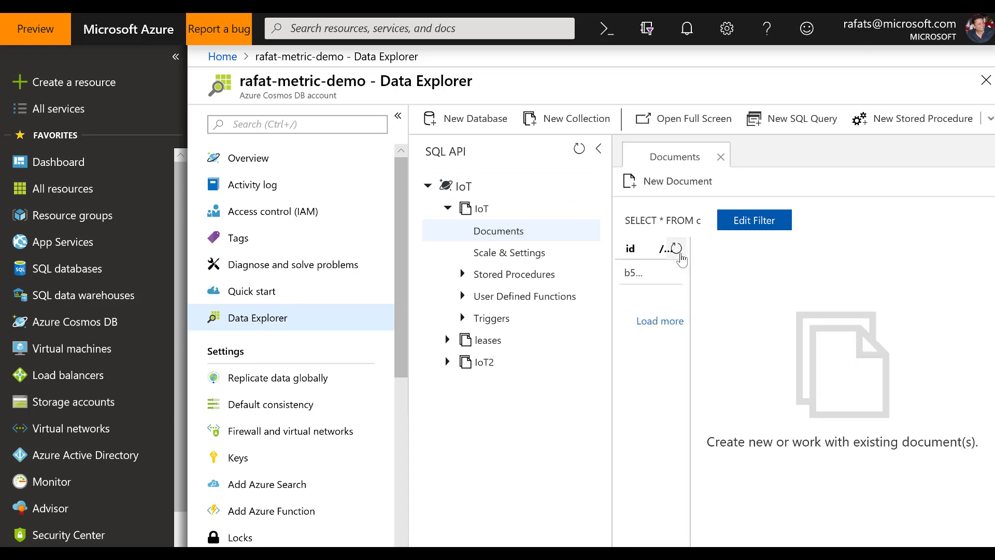
click(656, 272)
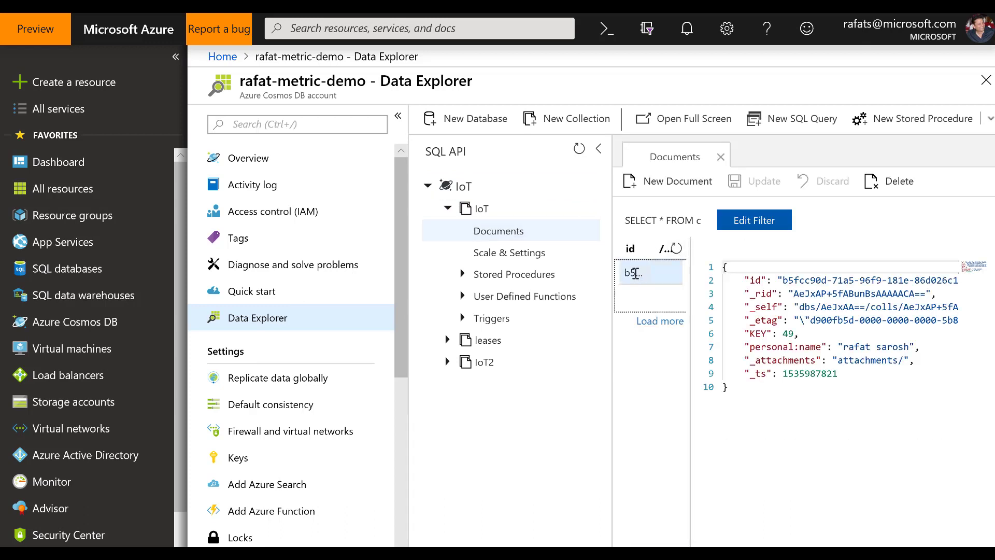
Step: Examine the document's KEY and personal:name fields, highlighting them and the id, _rid, _self and _etag properties
drag(747, 336, 923, 346)
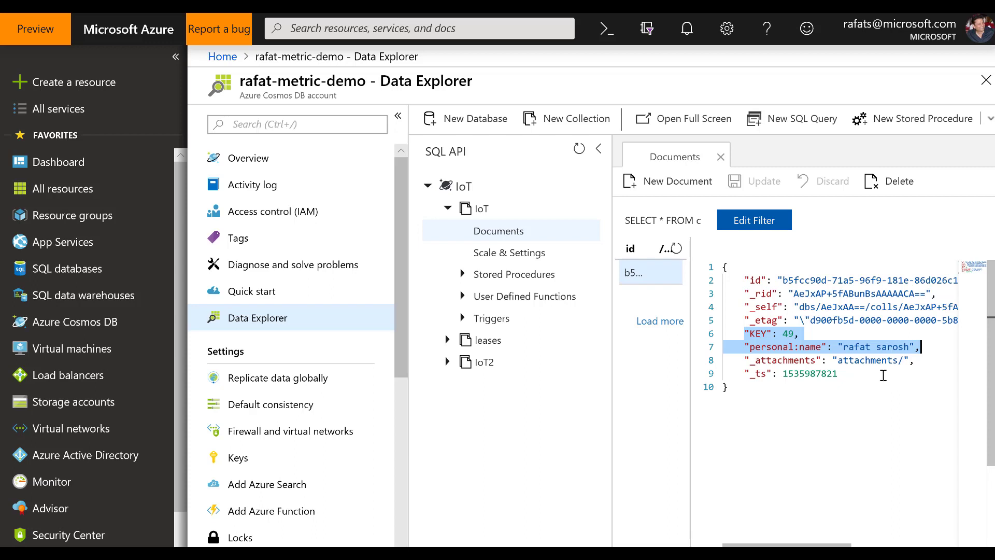
click(739, 280)
drag(817, 299, 949, 314)
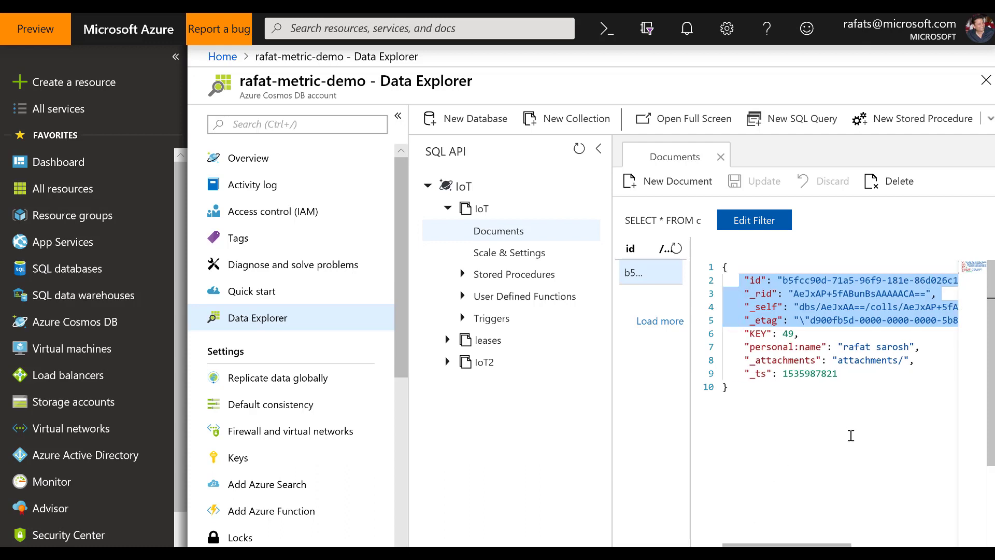
click(867, 403)
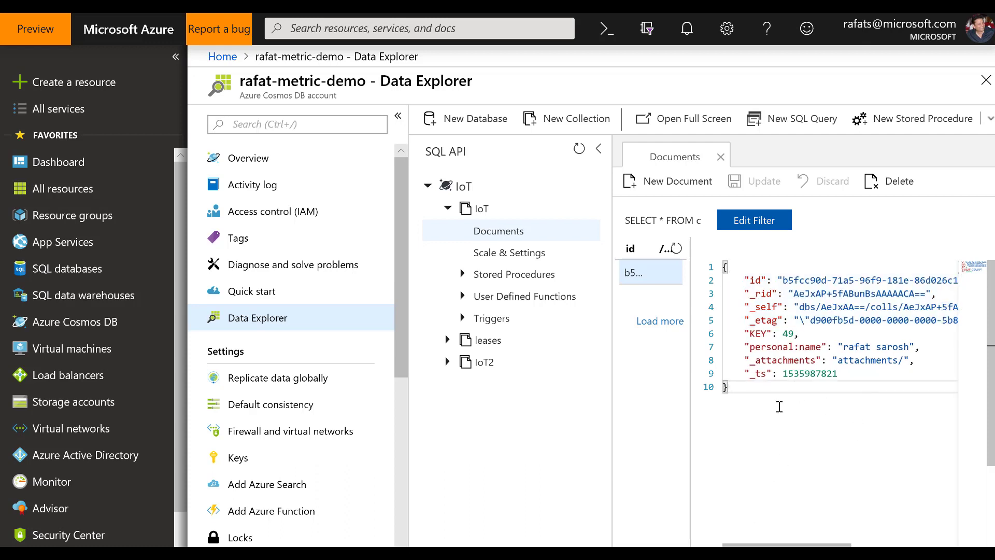